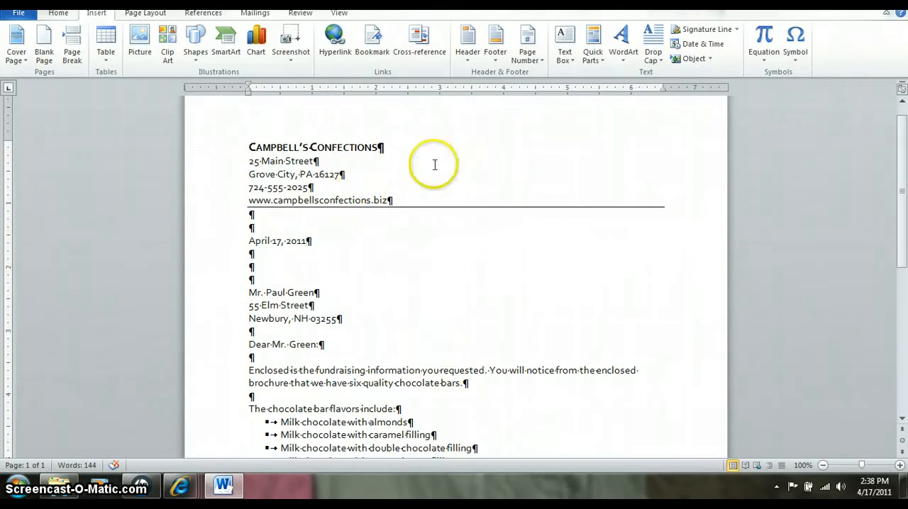
- Examine the font settings of the company name in the first line of the letterhead
double_click(390, 199)
left_click_drag(392, 198, 250, 152)
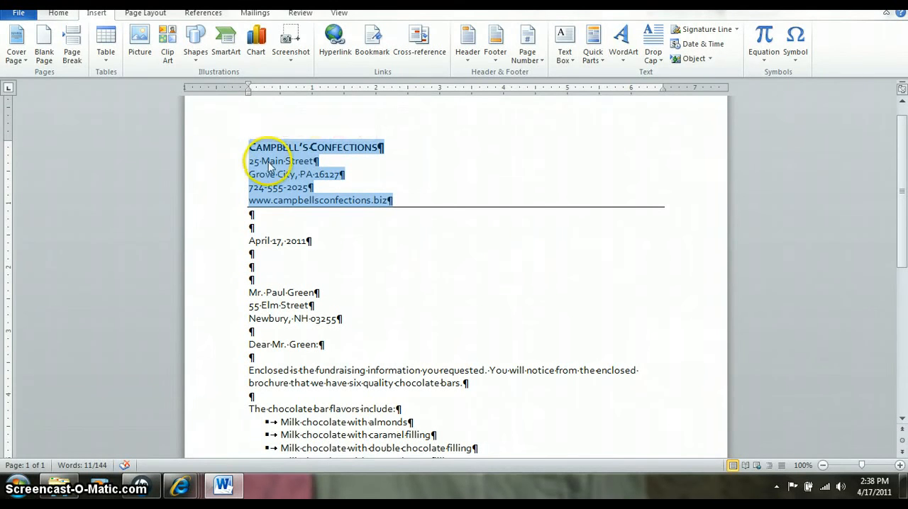
left_click(58, 14)
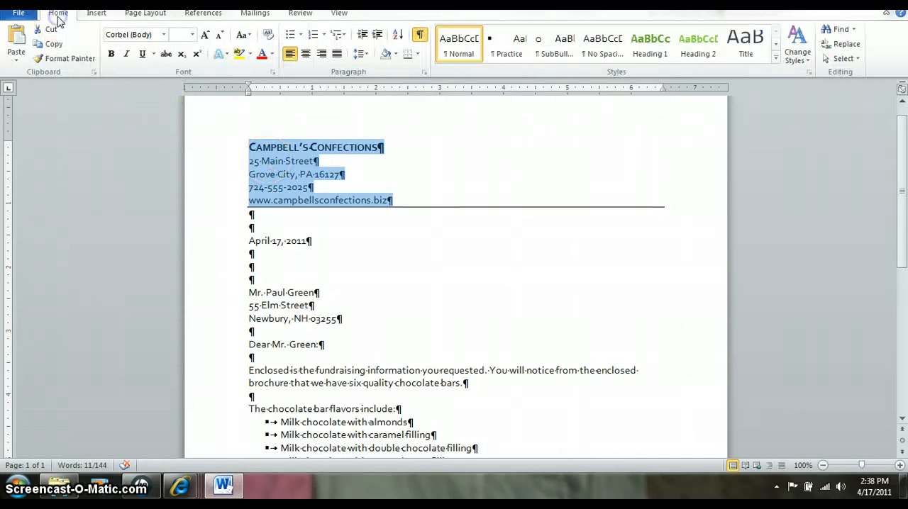
left_click(251, 149)
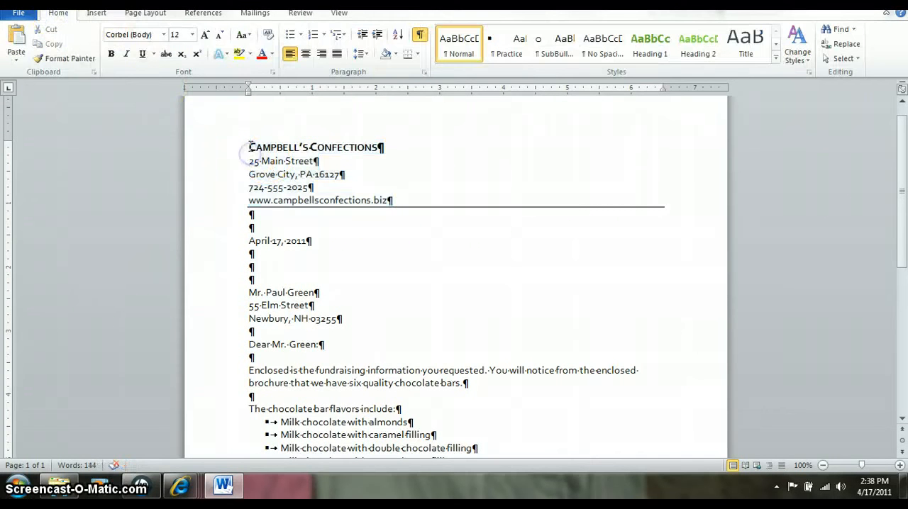
left_click_drag(250, 147, 345, 146)
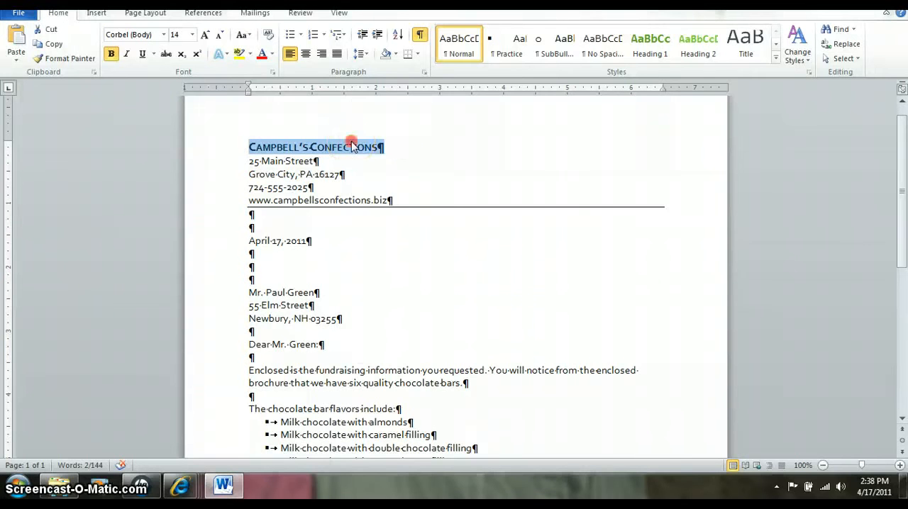
right_click(352, 144)
left_click(384, 213)
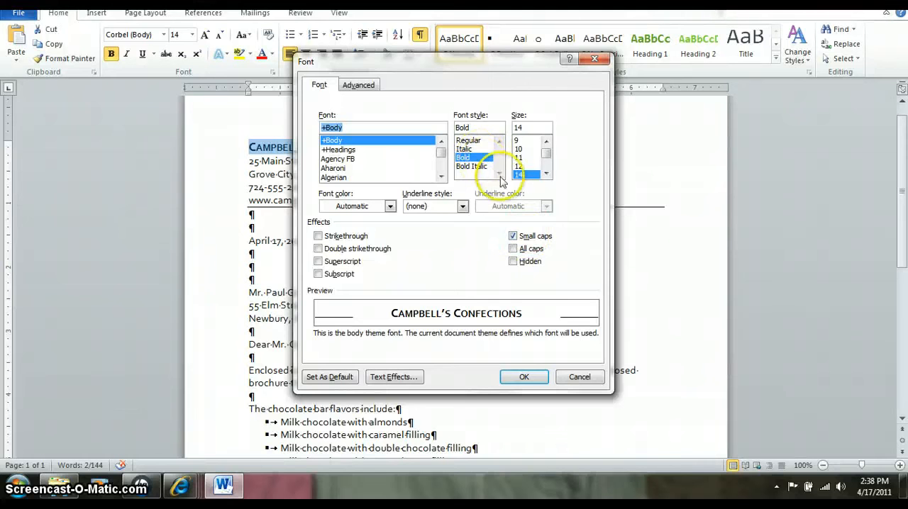
left_click(523, 377)
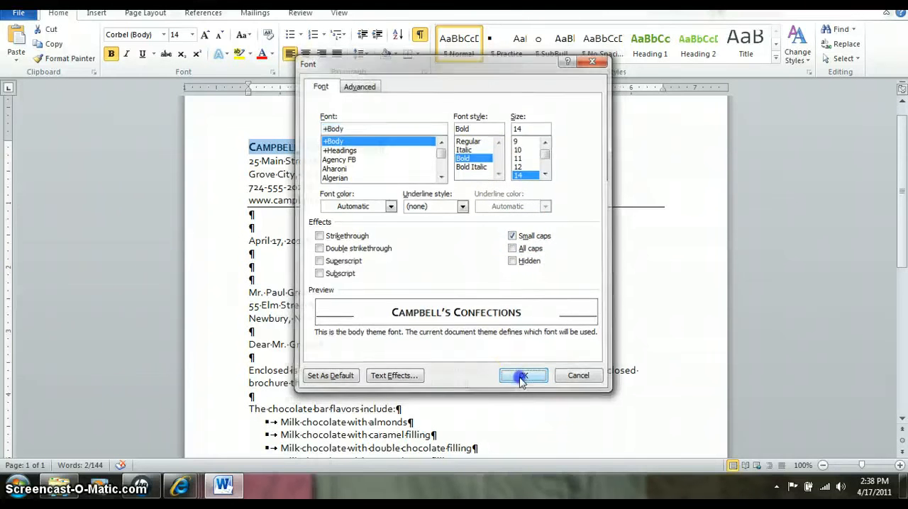
- Check the paragraph spacing settings of the four contact lines below the company name
left_click_drag(249, 162, 393, 199)
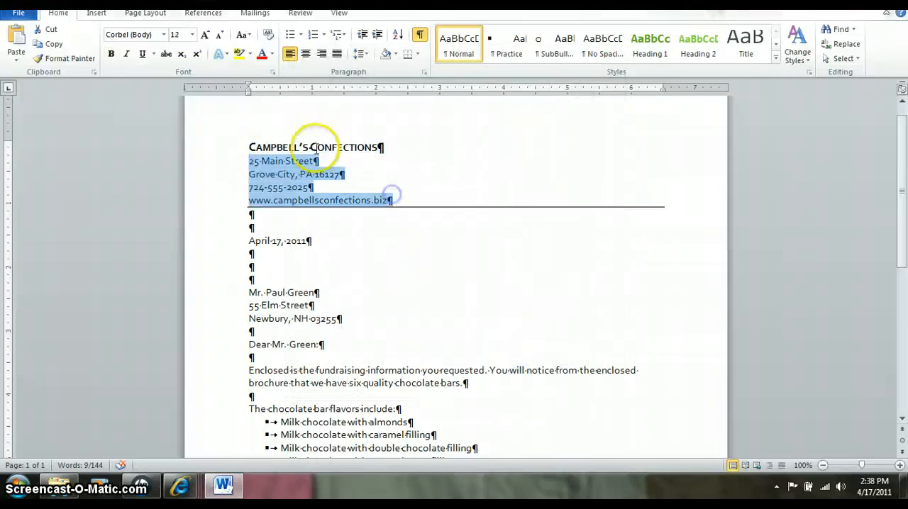
left_click(362, 56)
left_click(407, 166)
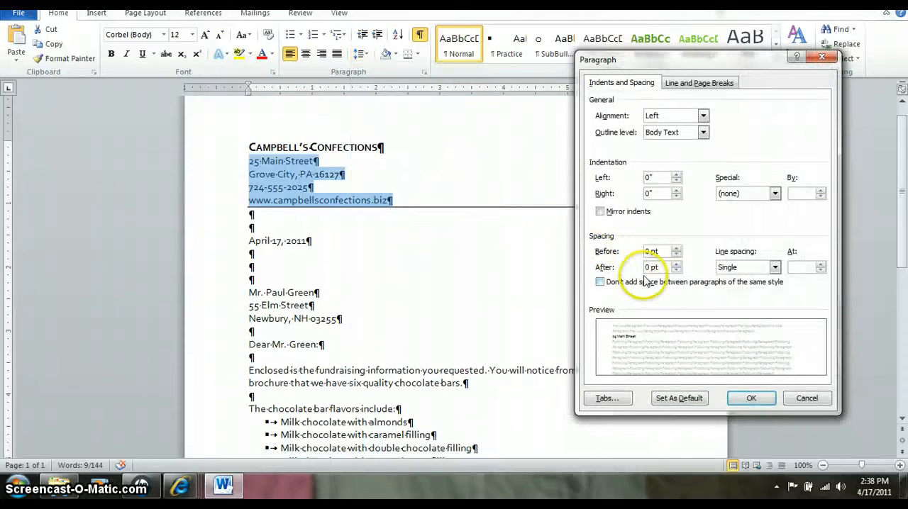
left_click(751, 398)
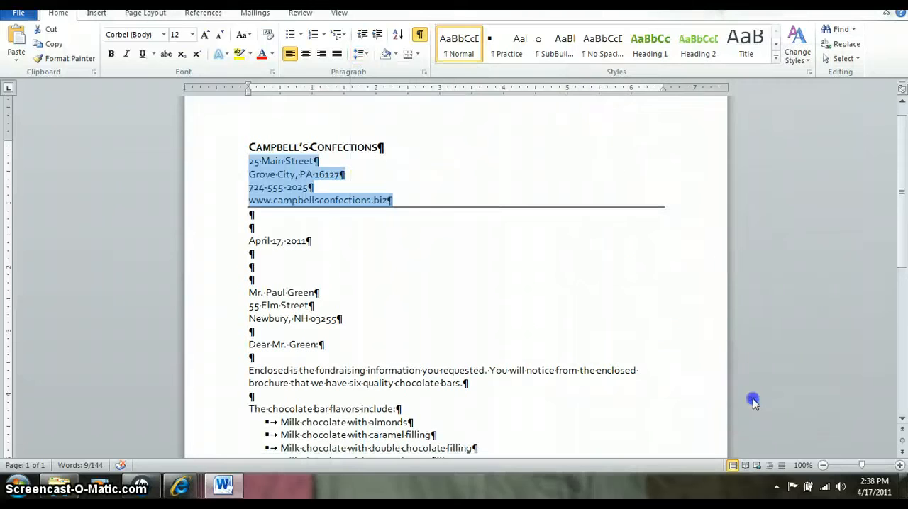
- Check which border is applied to the website line at the end of the letterhead
left_click(324, 239)
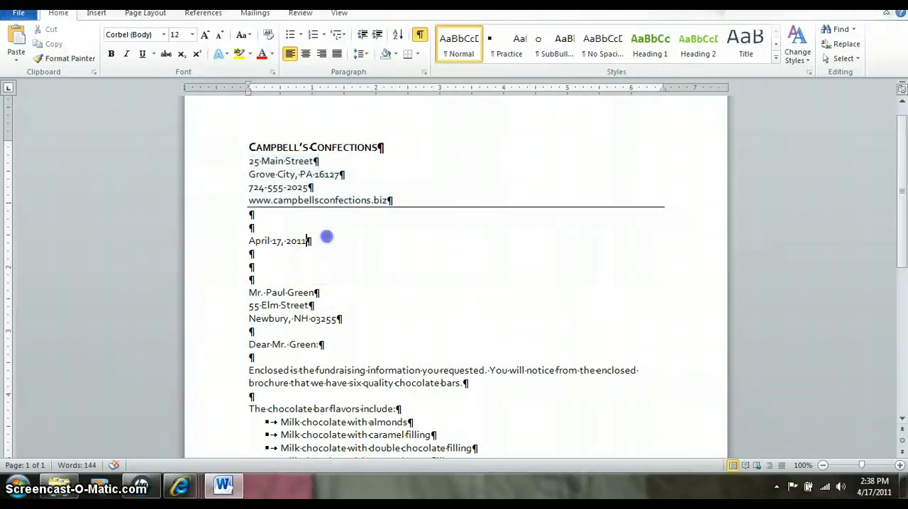
left_click(358, 200)
left_click(416, 55)
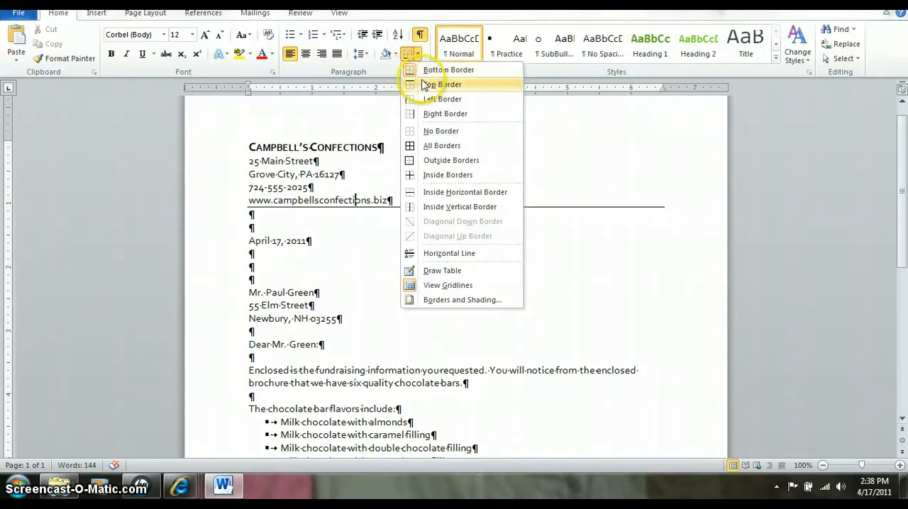
left_click(365, 248)
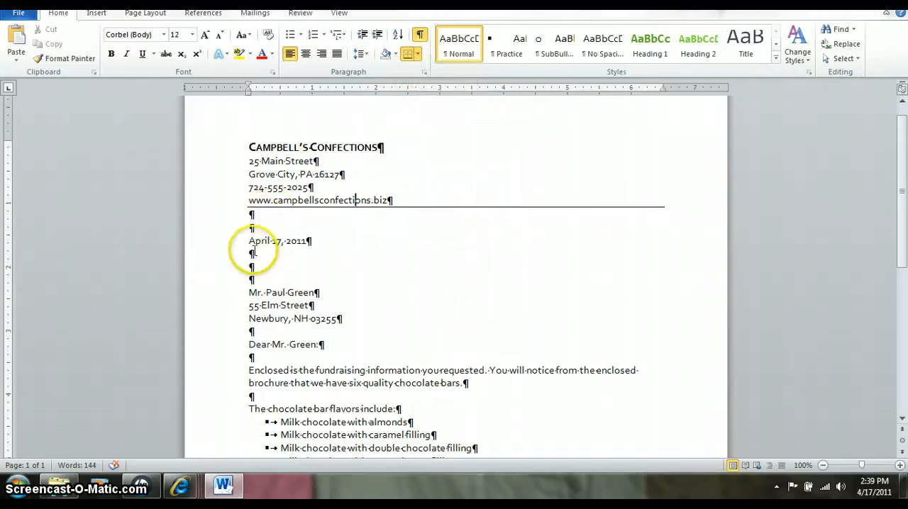
- Review the Date and Time format and automatic-update option for the letter's date without inserting a new date
left_click(257, 241)
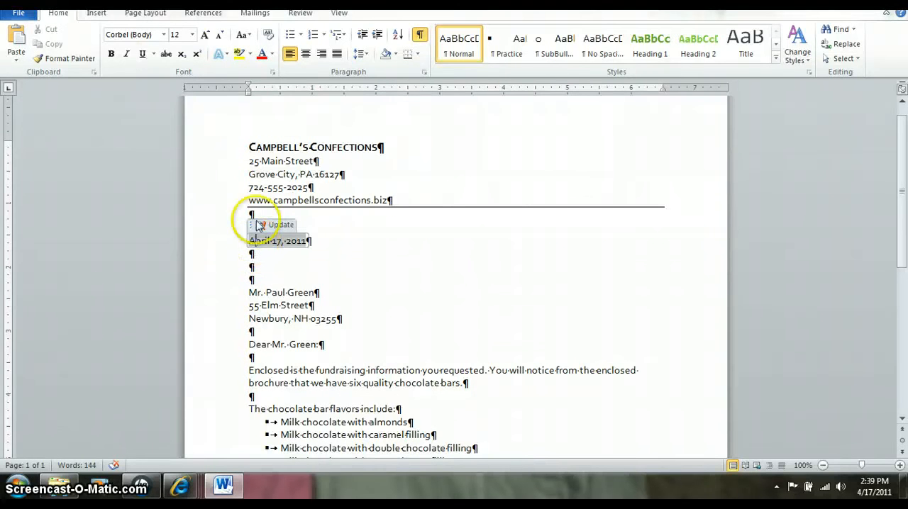
left_click(97, 14)
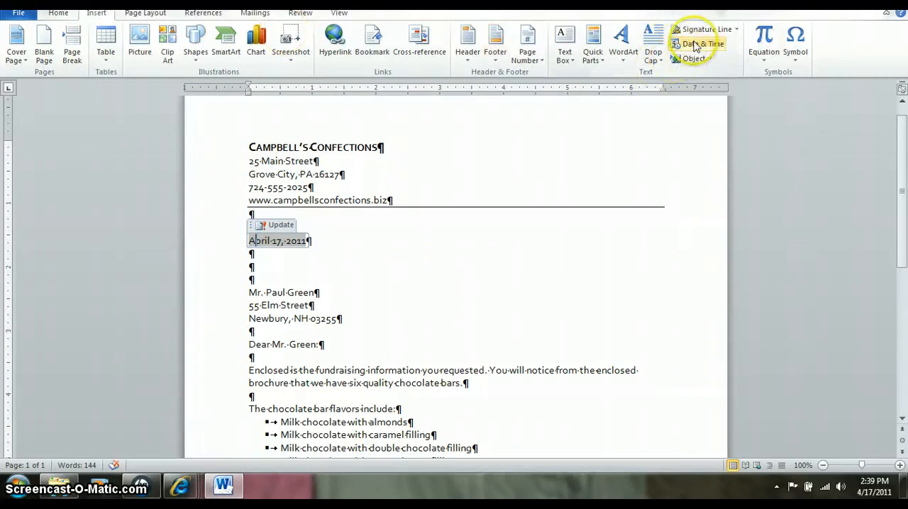
left_click(695, 45)
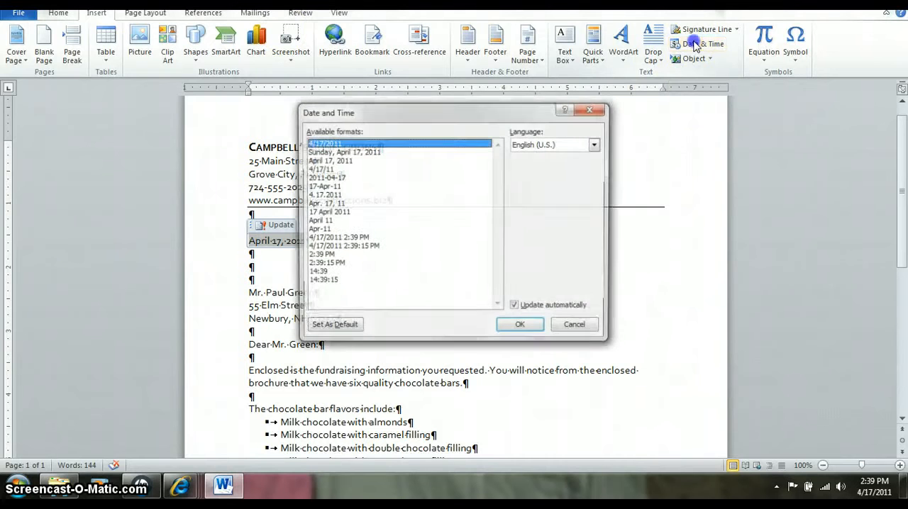
left_click(318, 161)
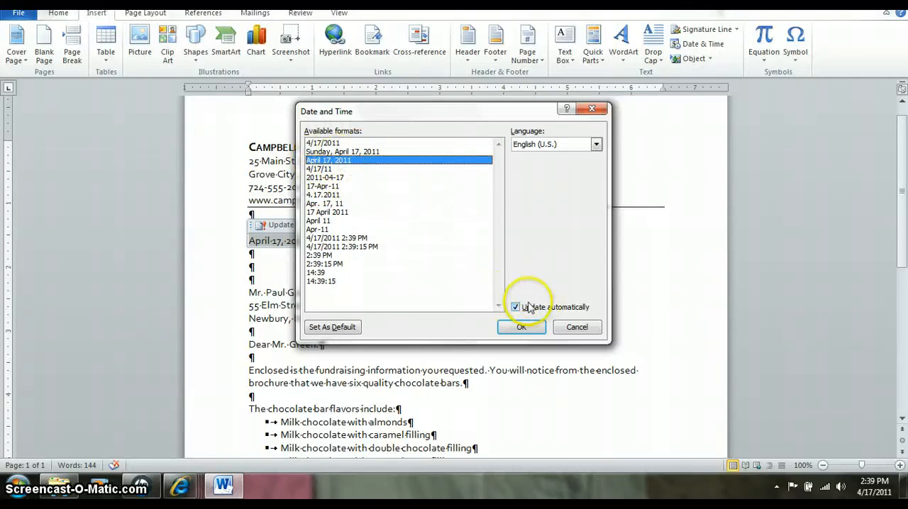
left_click(576, 328)
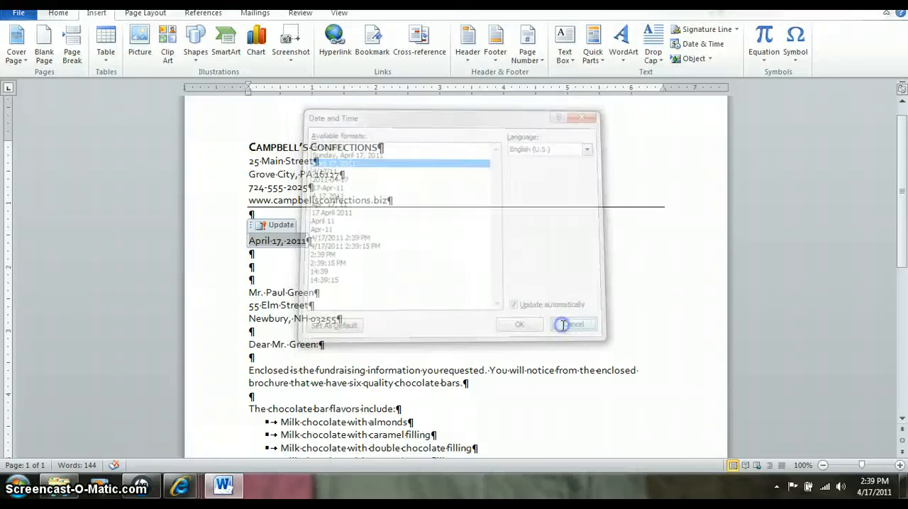
left_click(332, 279)
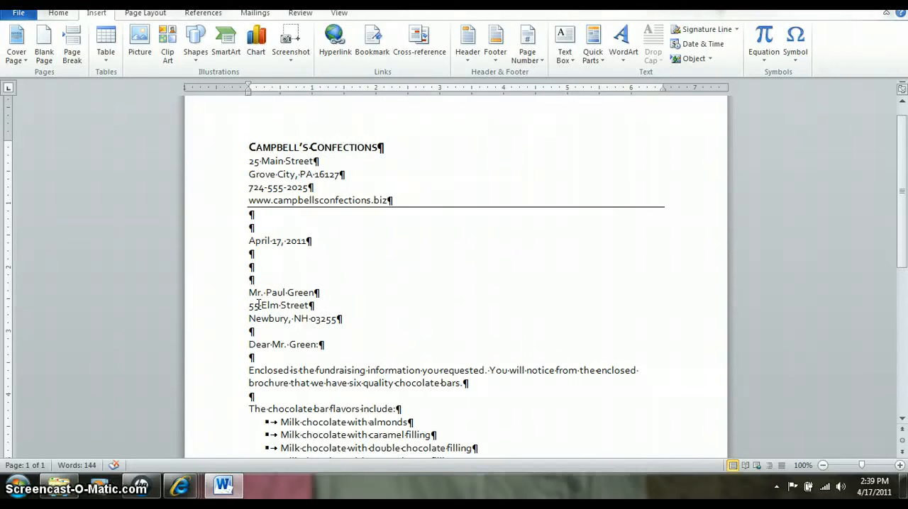
- Start a mail merge of the Letters type with the current document
left_click(339, 320)
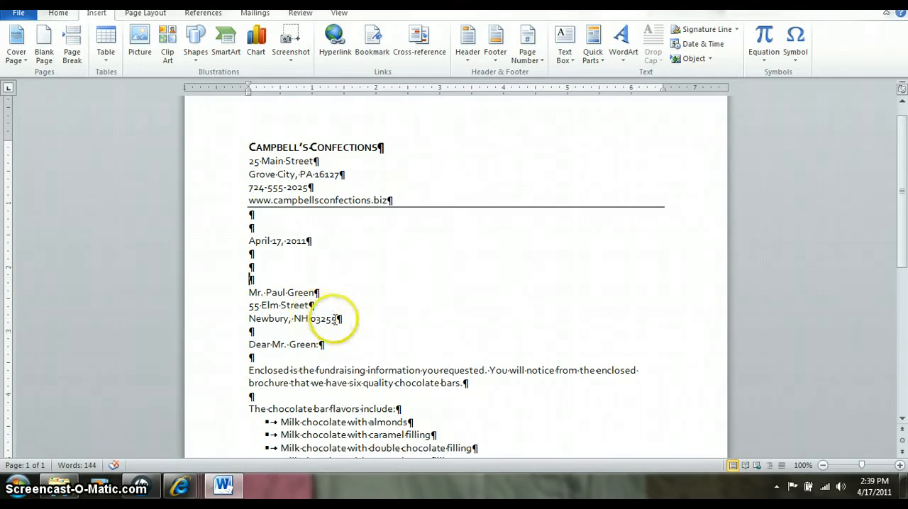
left_click(254, 13)
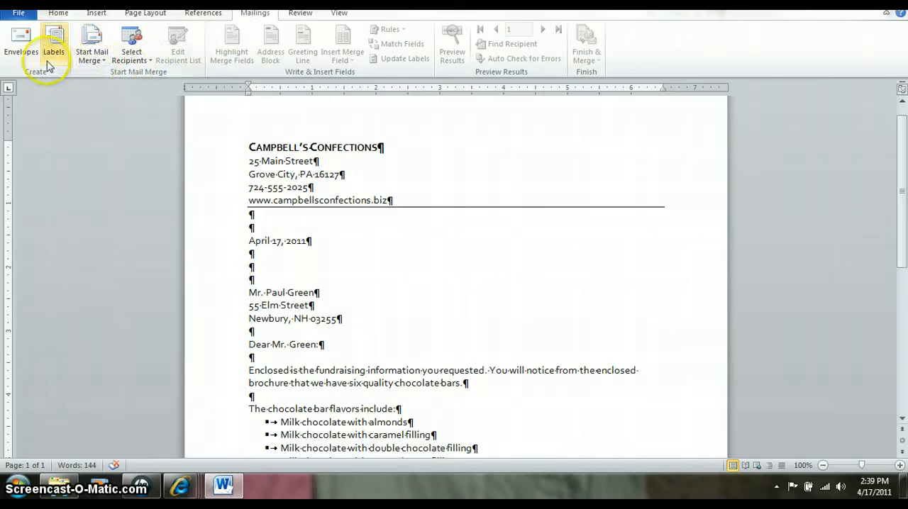
left_click(103, 58)
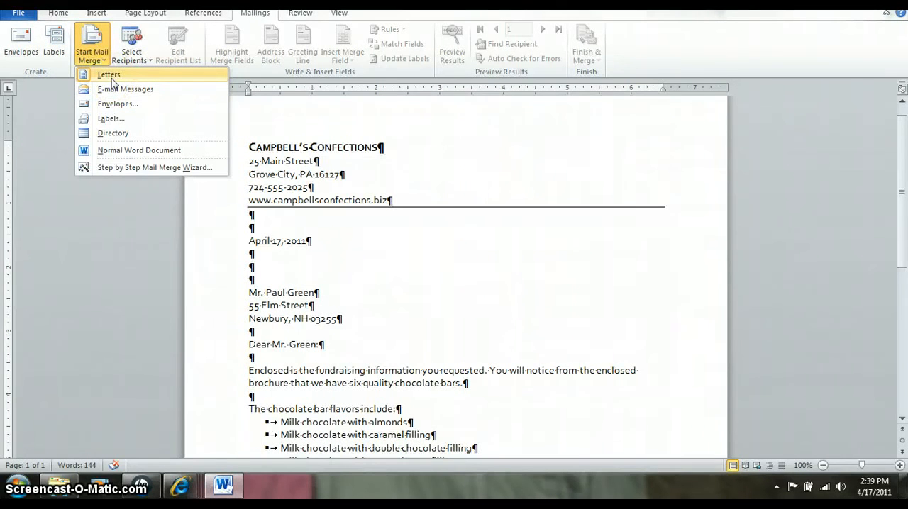
left_click(109, 75)
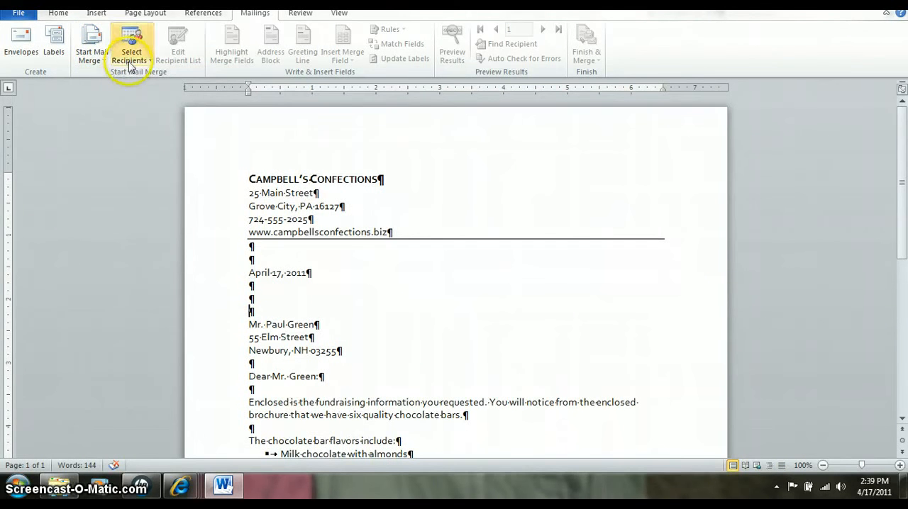
- Begin a new recipient list for the merge and open its column customization
left_click(131, 62)
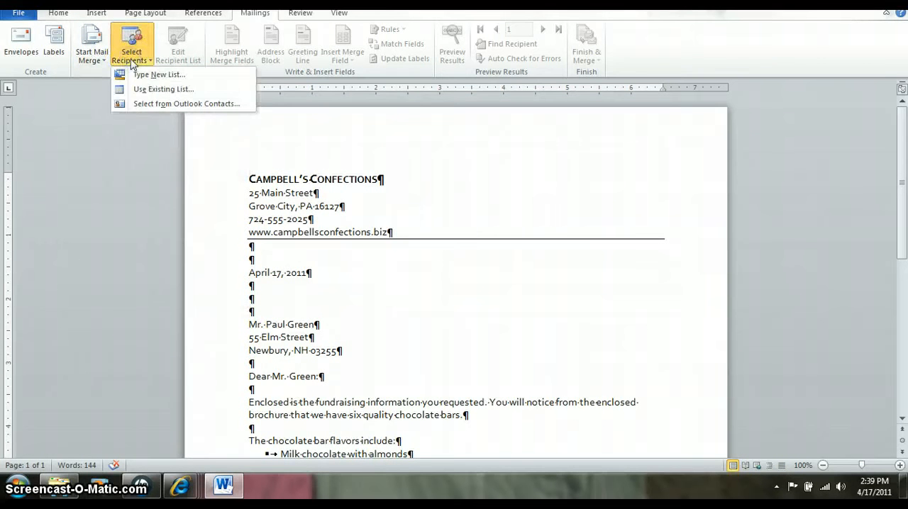
left_click(140, 75)
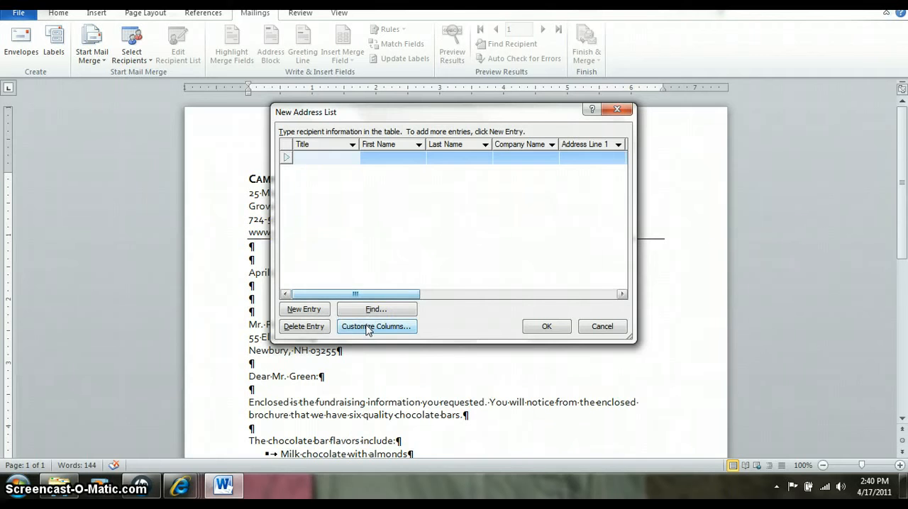
left_click(368, 328)
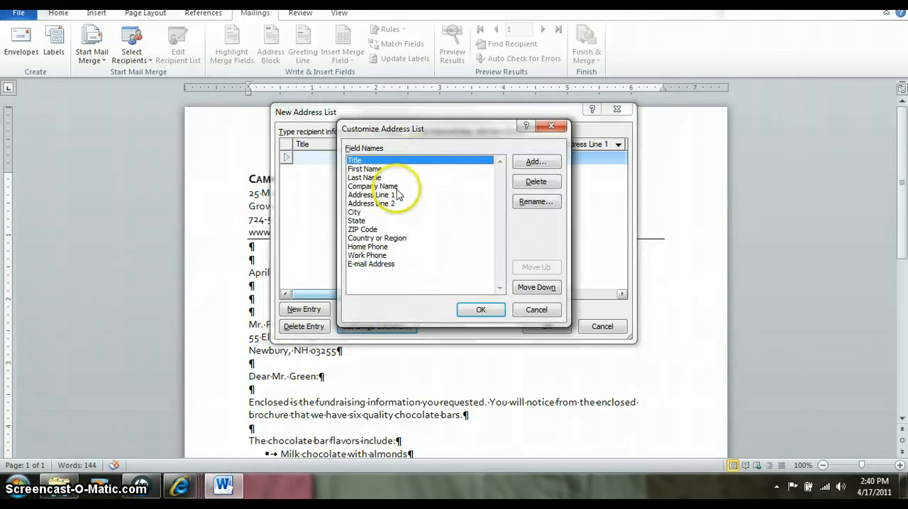
- Delete the Address Line 2 and Country or Region fields from the address list
left_click(380, 204)
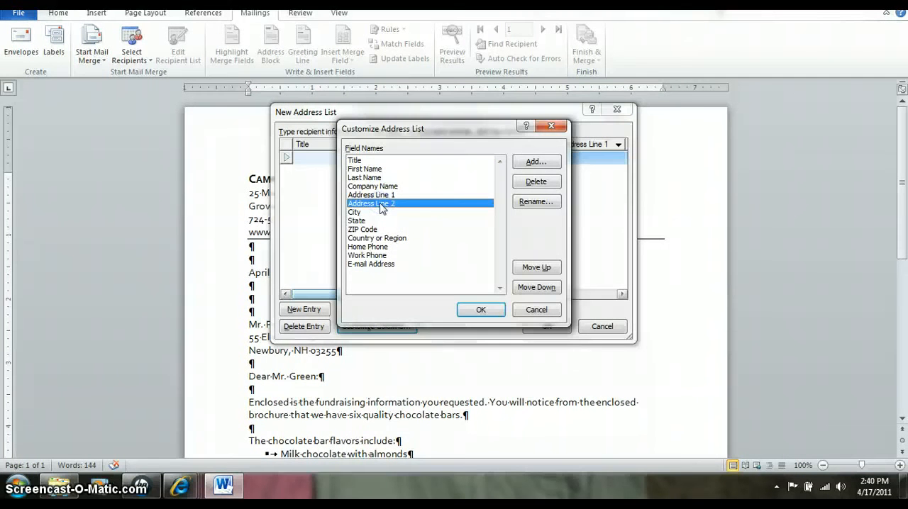
left_click(537, 185)
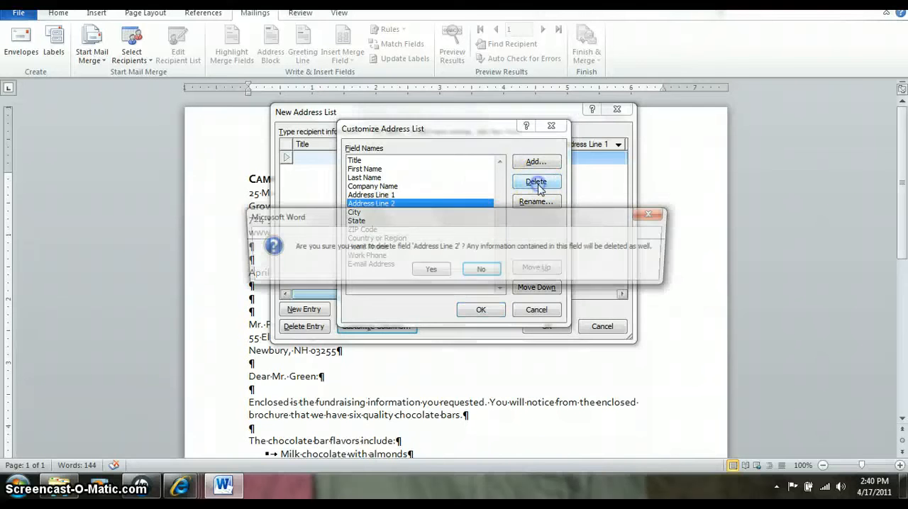
left_click(444, 277)
left_click(393, 229)
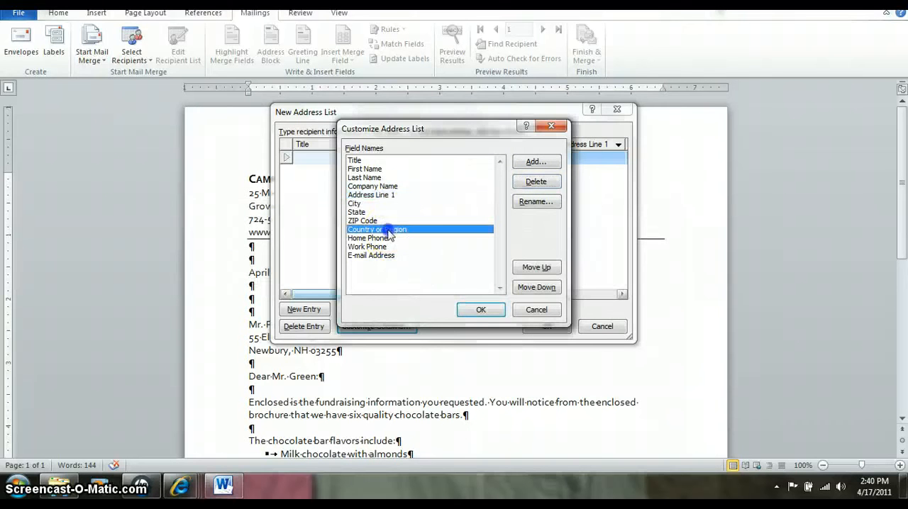
left_click(526, 185)
left_click(430, 270)
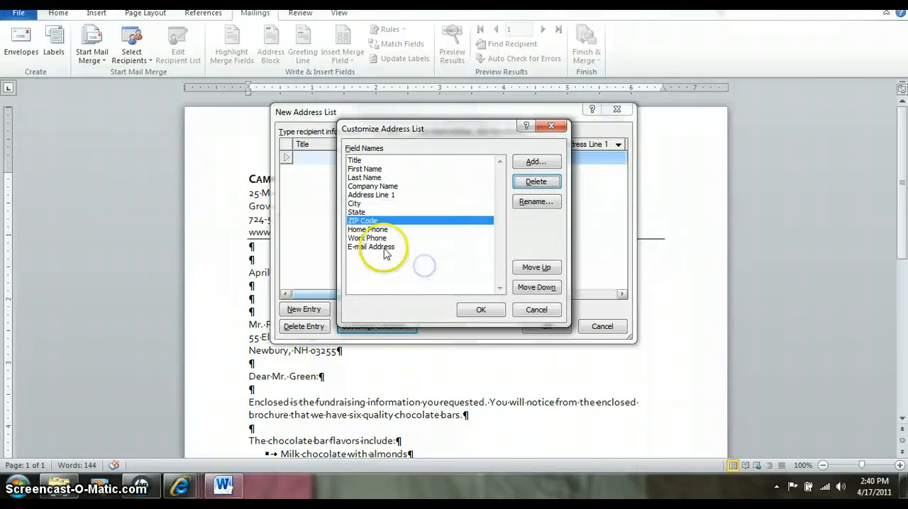
- Delete the Home Phone, Work Phone and E-mail Address fields from the address list
left_click(376, 230)
left_click(536, 182)
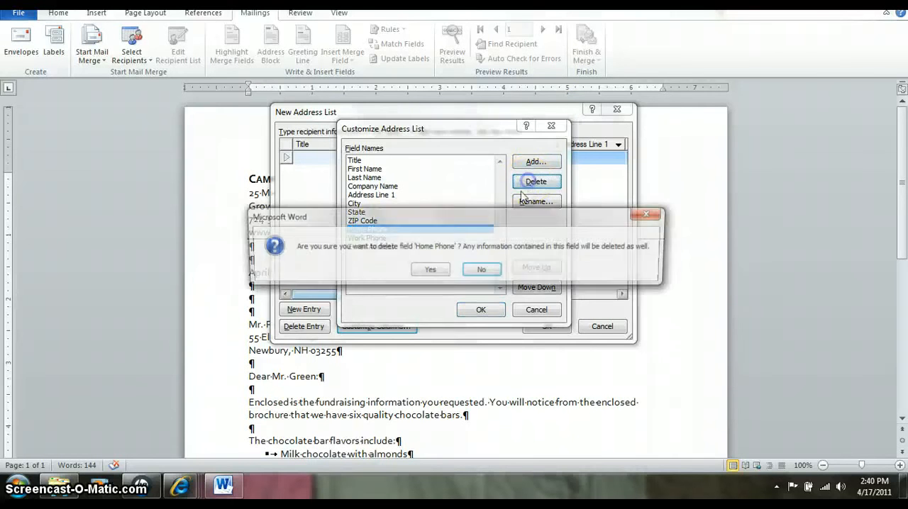
left_click(438, 270)
left_click(376, 229)
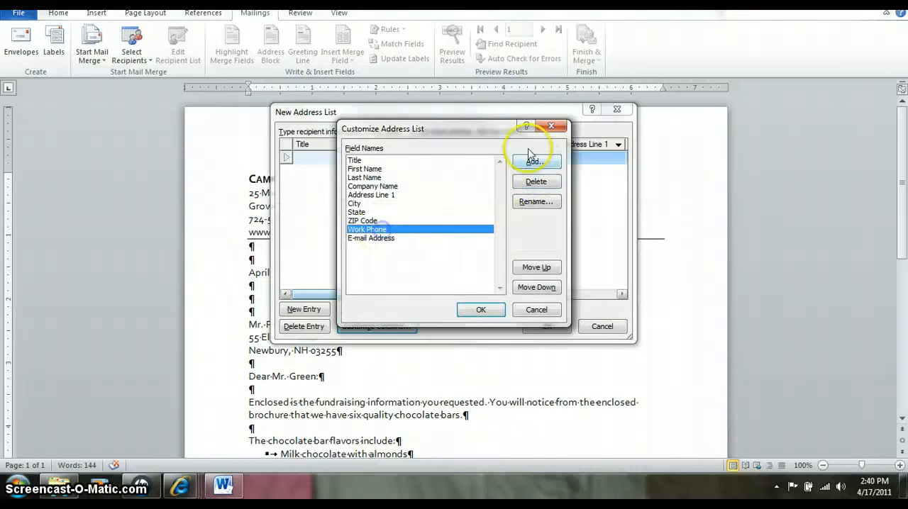
left_click(537, 184)
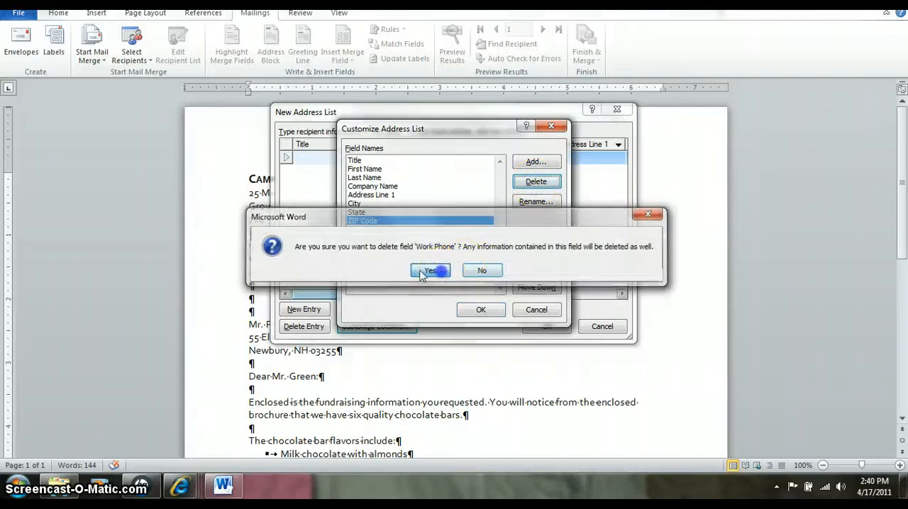
left_click(433, 269)
left_click(370, 230)
left_click(535, 183)
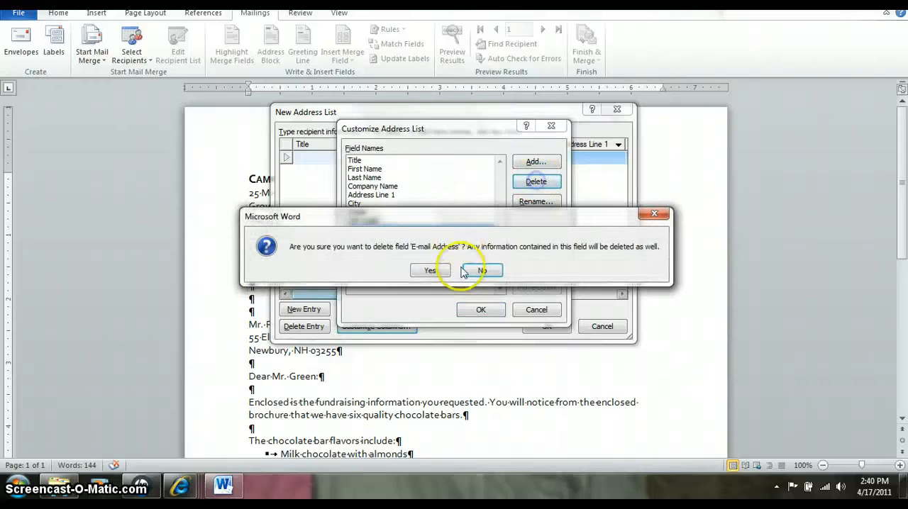
left_click(431, 270)
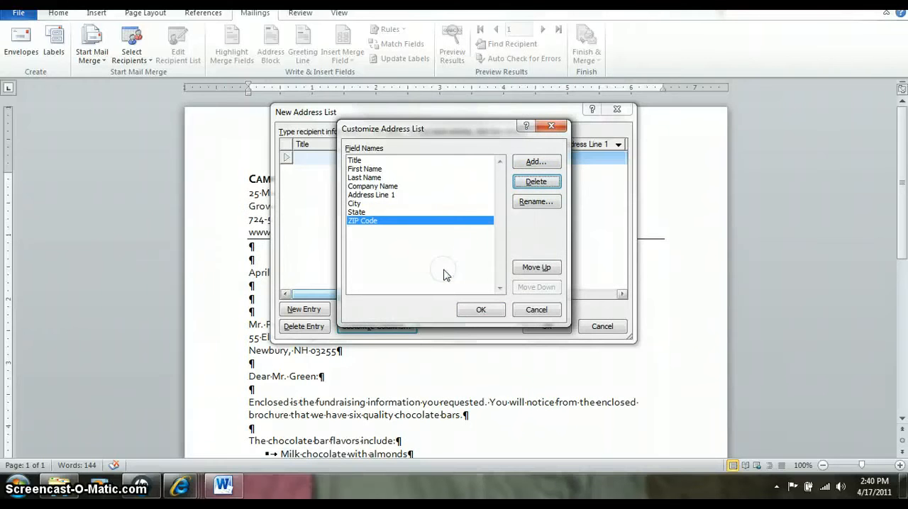
- Rename the Company Name field to High School and apply the customized columns to the address list
left_click(374, 188)
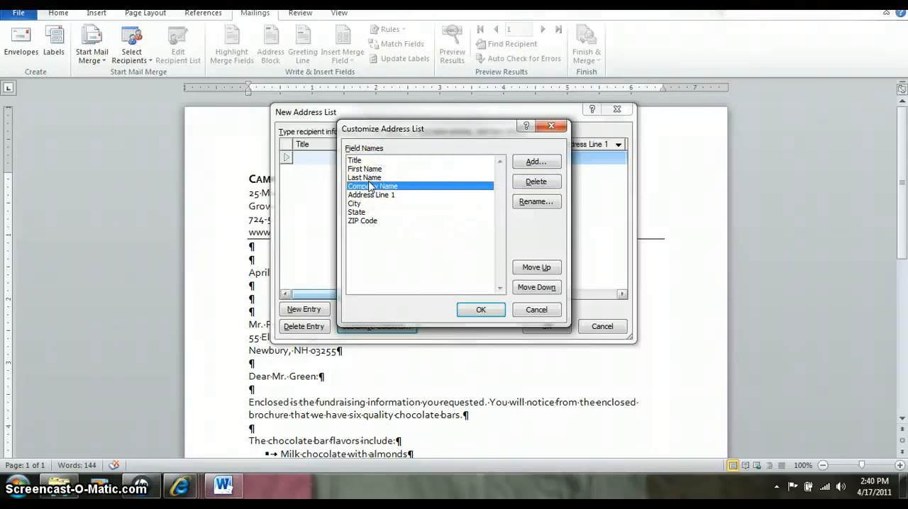
left_click(536, 201)
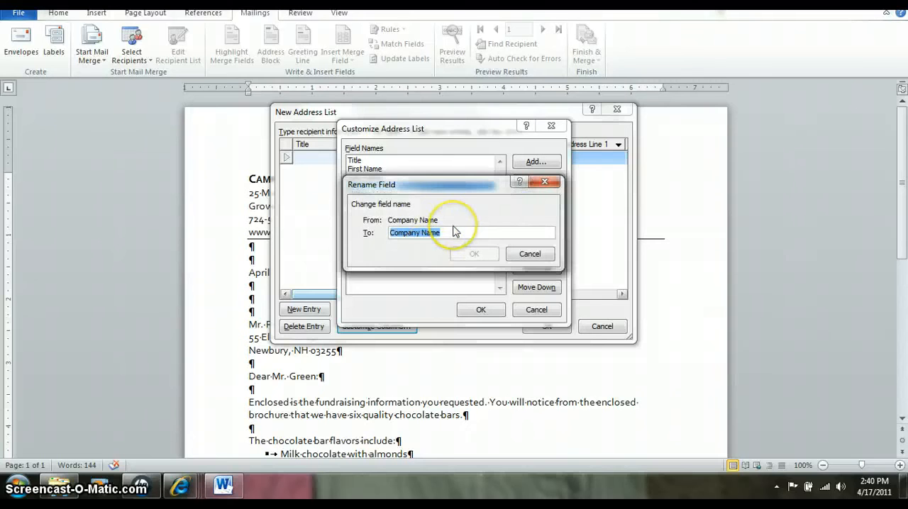
type("High School")
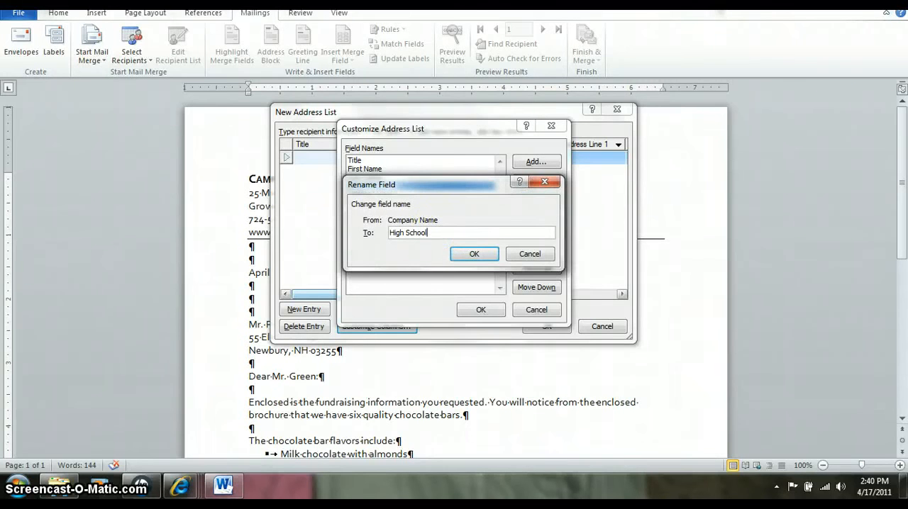
left_click(471, 254)
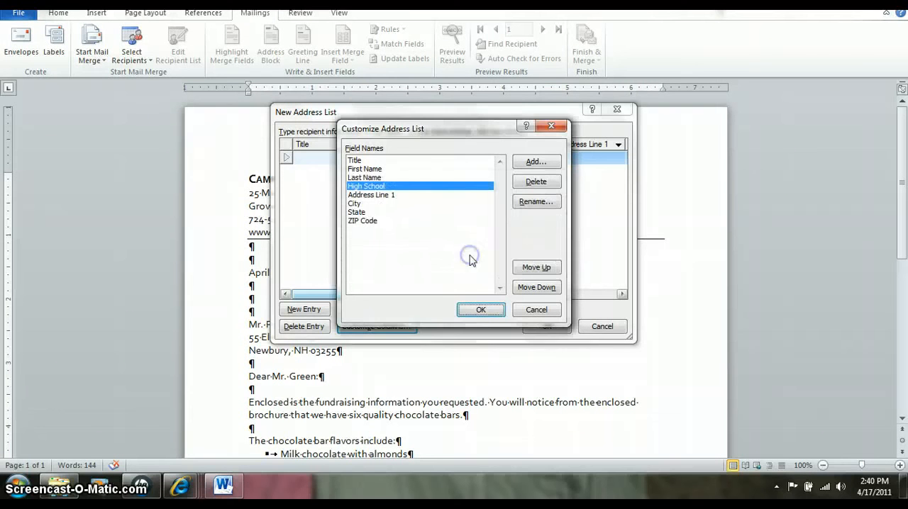
left_click(477, 312)
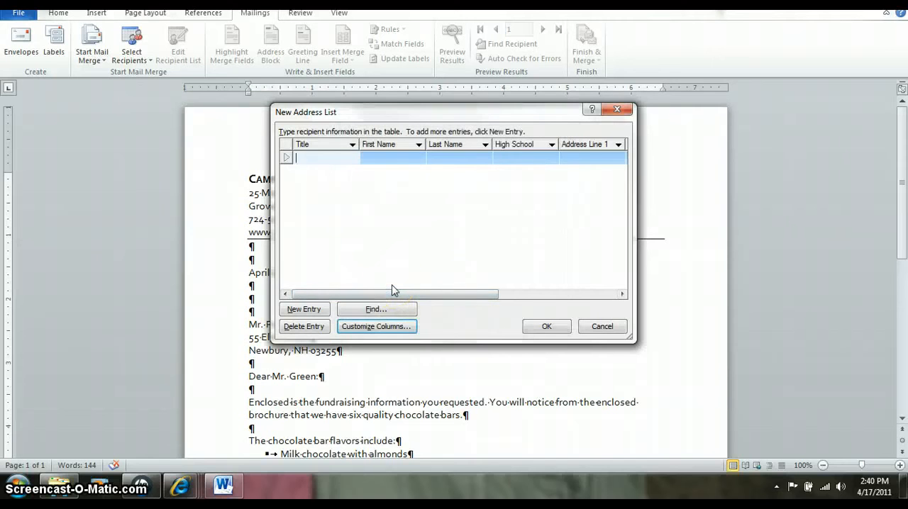
- Fill in the first recipient entry with the title Mr. and the recipient's first and last name
type("Mr.")
key("Tab")
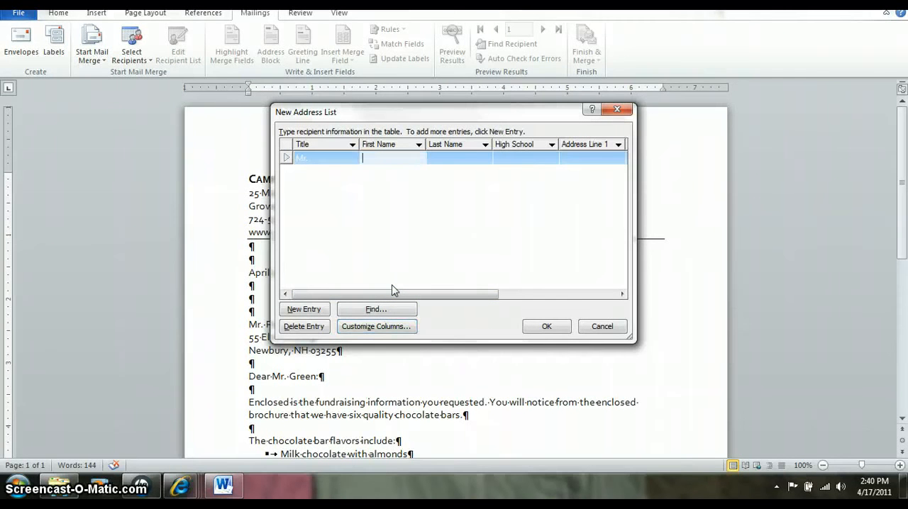
type("Gary")
key("Tab")
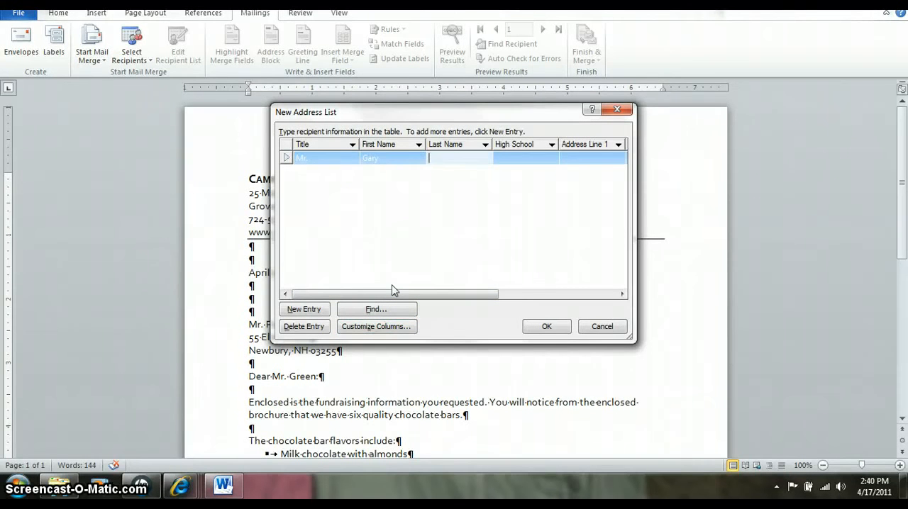
type("Hines")
key("Tab")
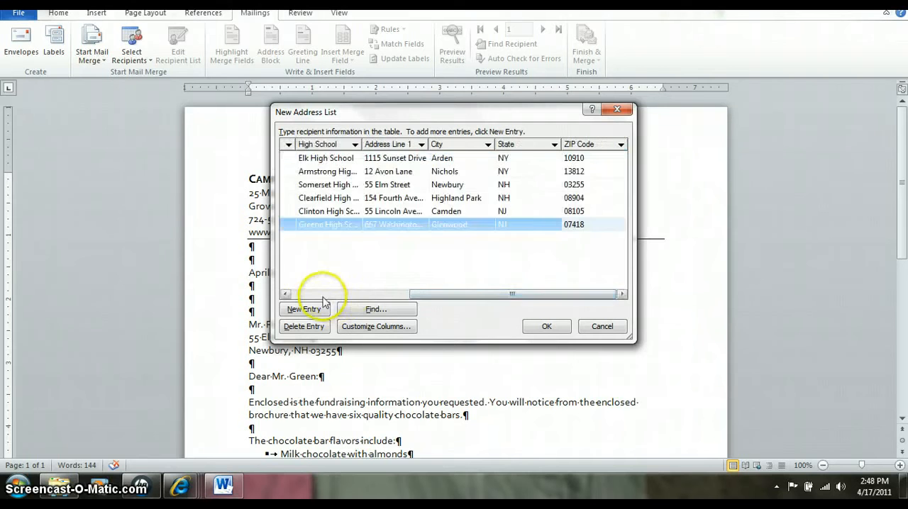
left_click(320, 293)
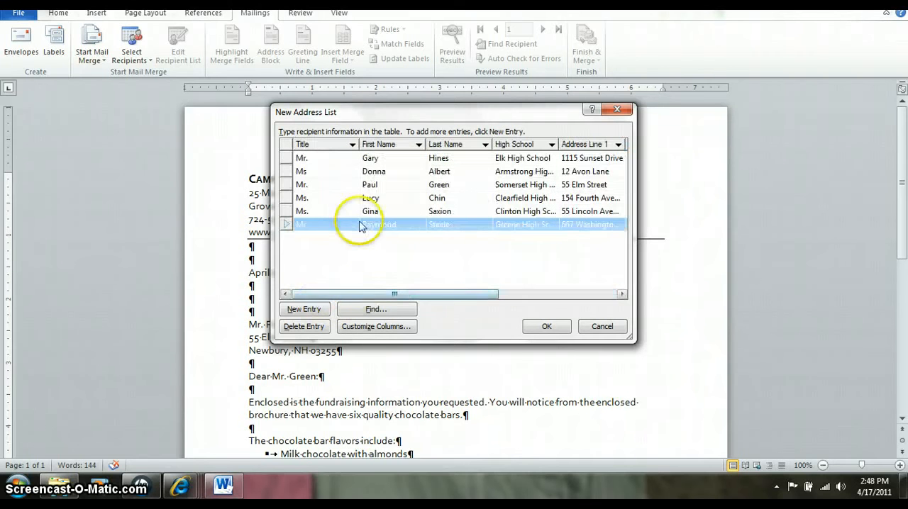
- Sort the recipient entries by ZIP Code in ascending order and accept the address list
left_click(305, 158)
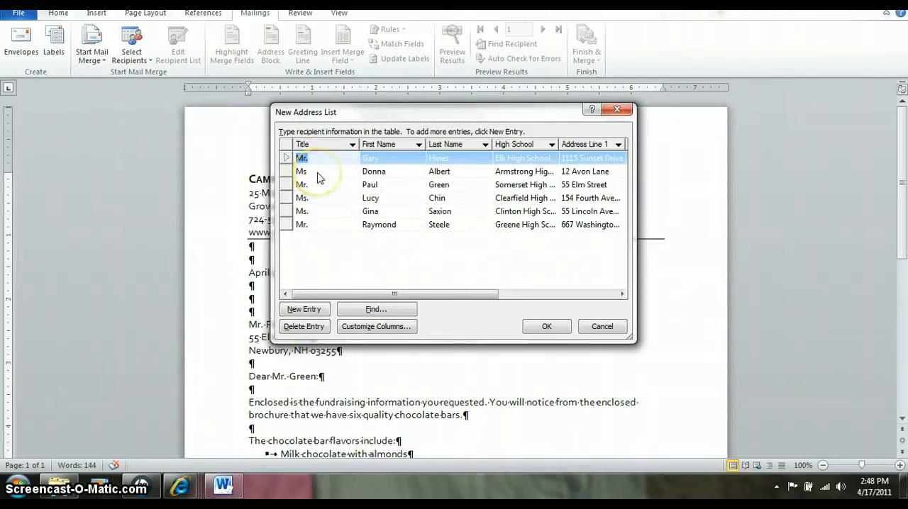
left_click(318, 175)
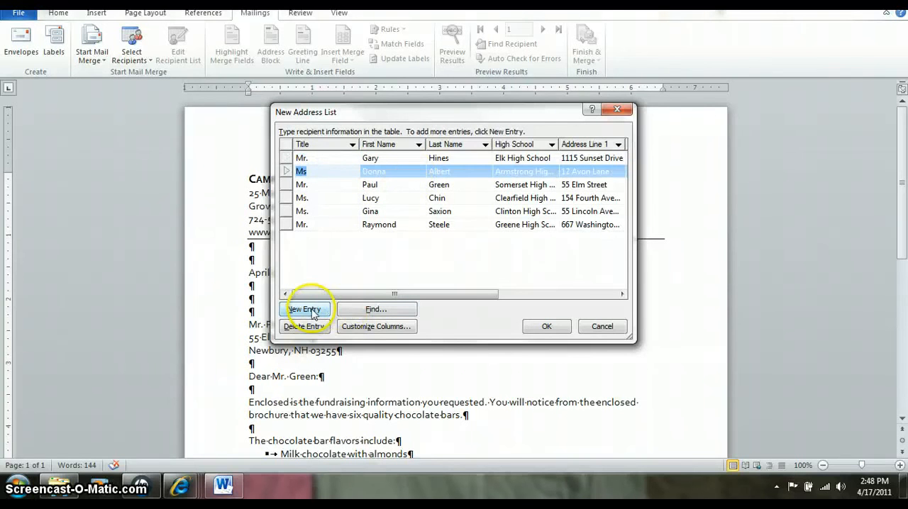
left_click_drag(365, 293, 513, 257)
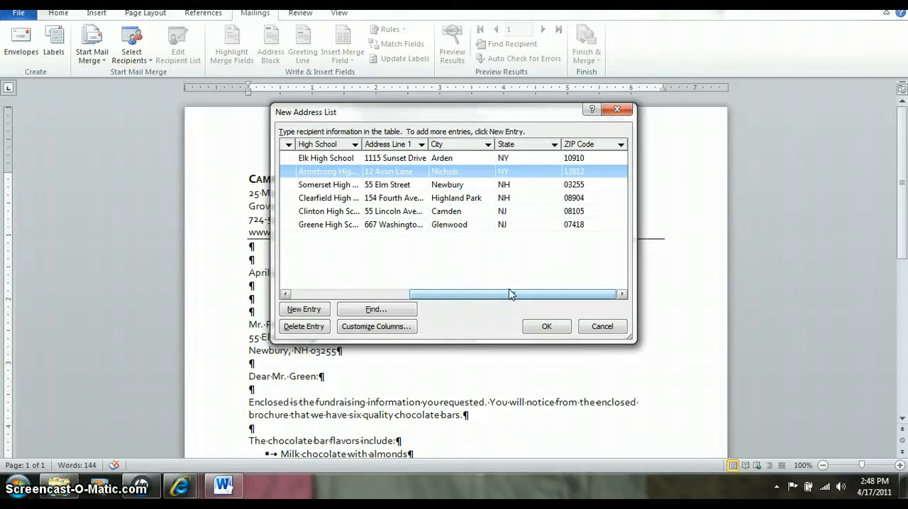
left_click_drag(510, 294, 361, 295)
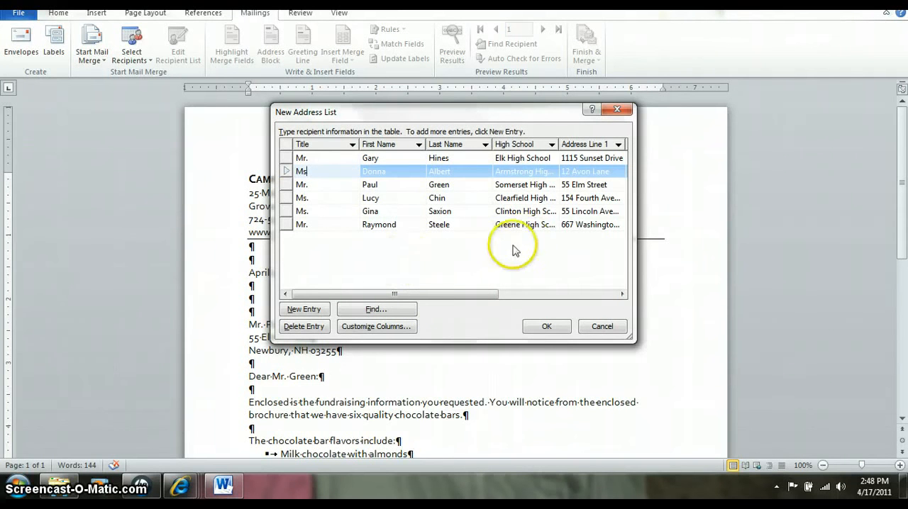
left_click(544, 294)
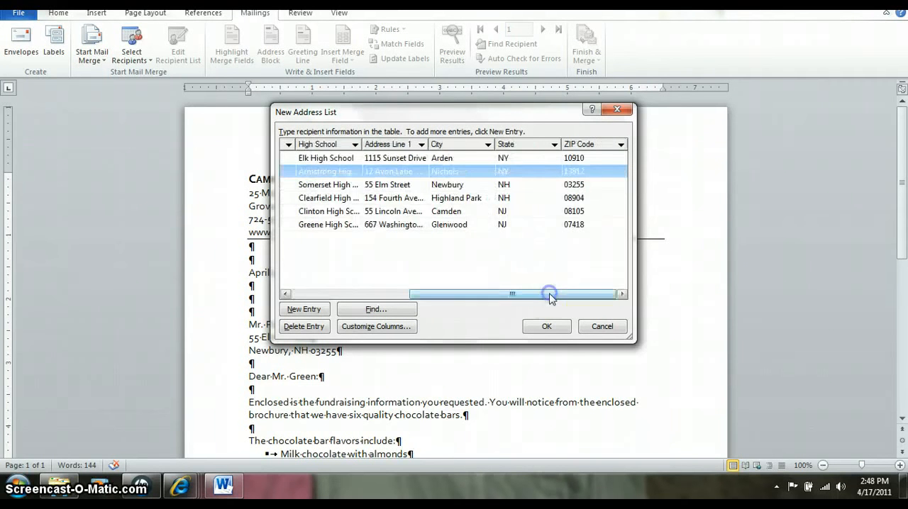
left_click(598, 149)
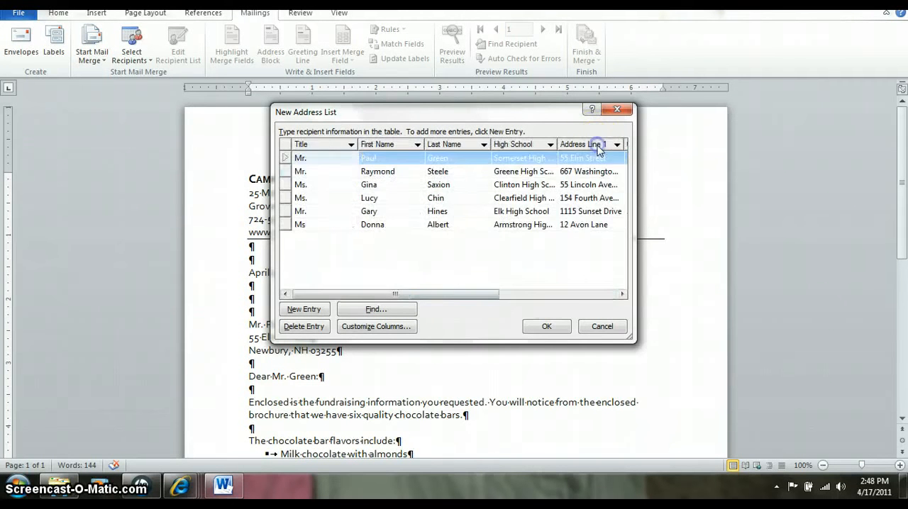
left_click(600, 295)
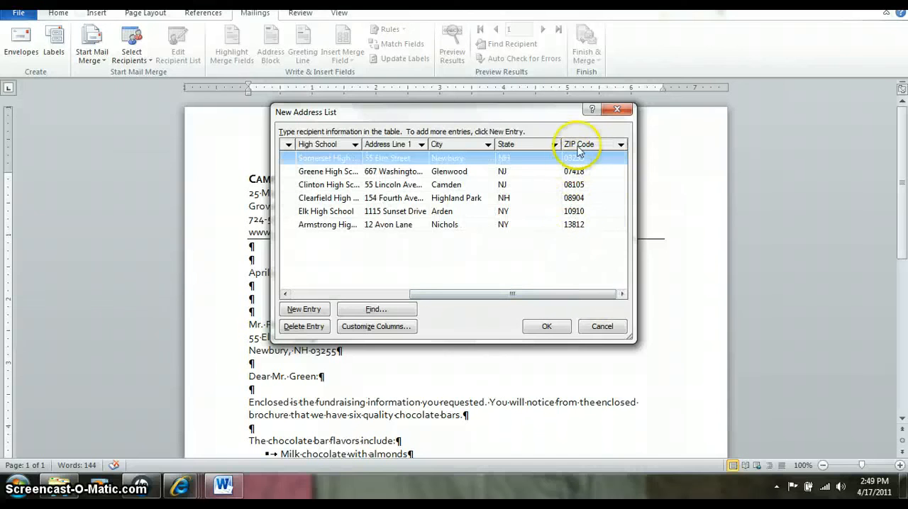
left_click(541, 327)
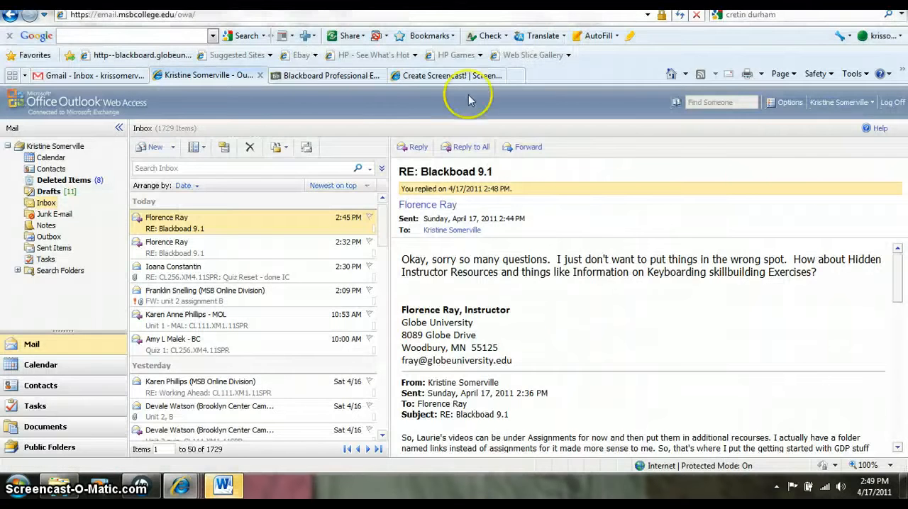
- Return to Word and choose the Unit 6 folder inside Documents > Office 2 as the address list's save location
left_click(449, 76)
left_click(238, 493)
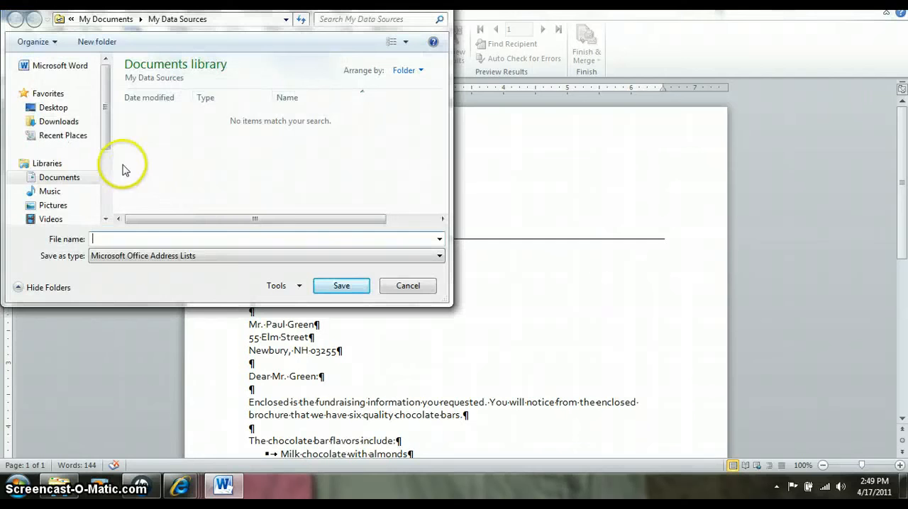
left_click(64, 180)
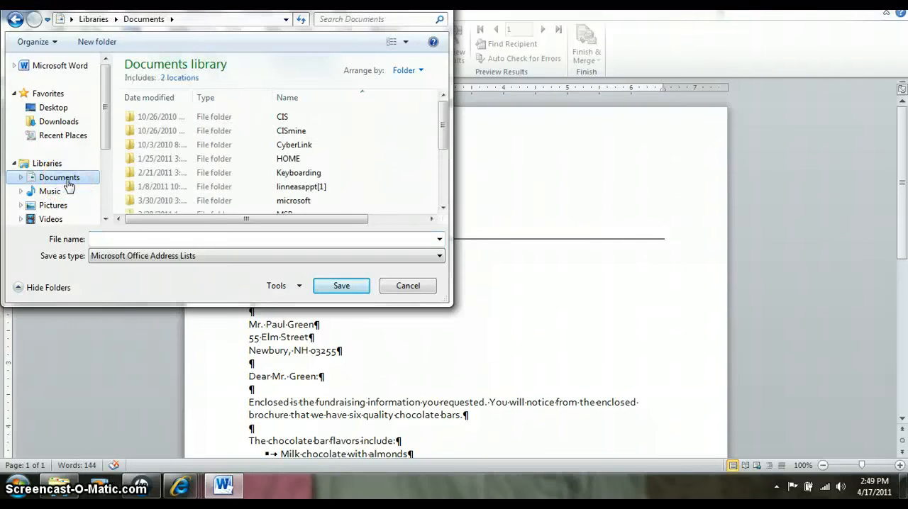
left_click(442, 210)
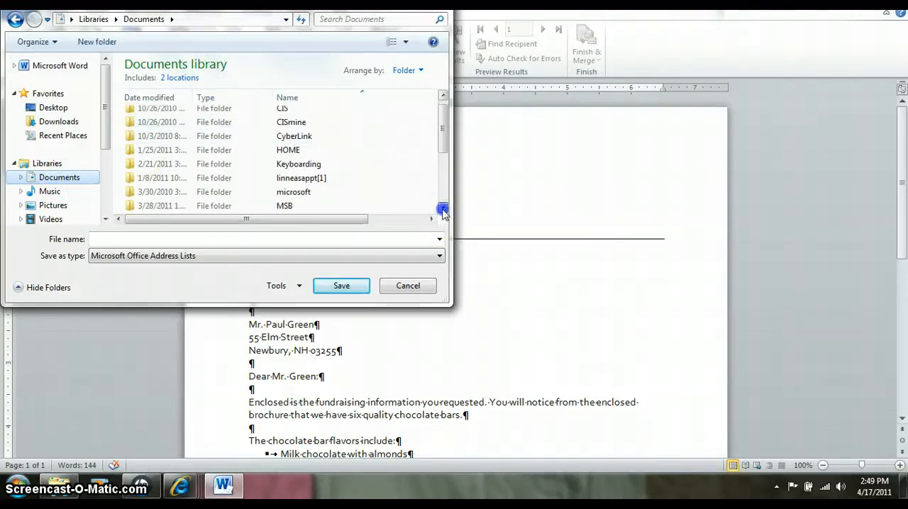
left_click(442, 211)
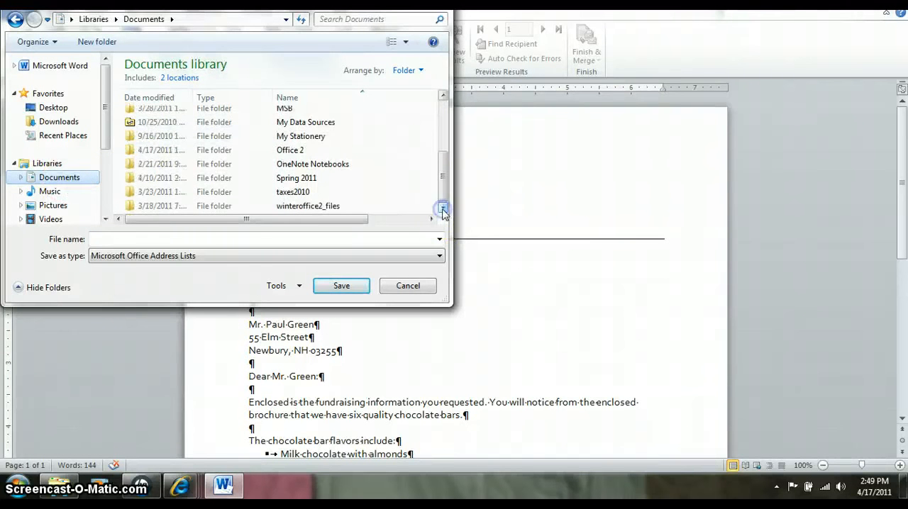
left_click(281, 151)
double_click(282, 151)
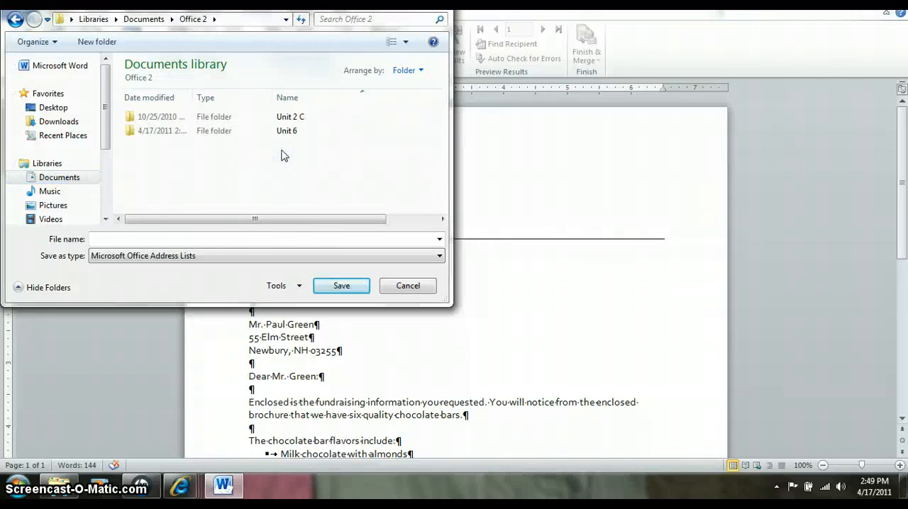
left_click(275, 134)
double_click(276, 133)
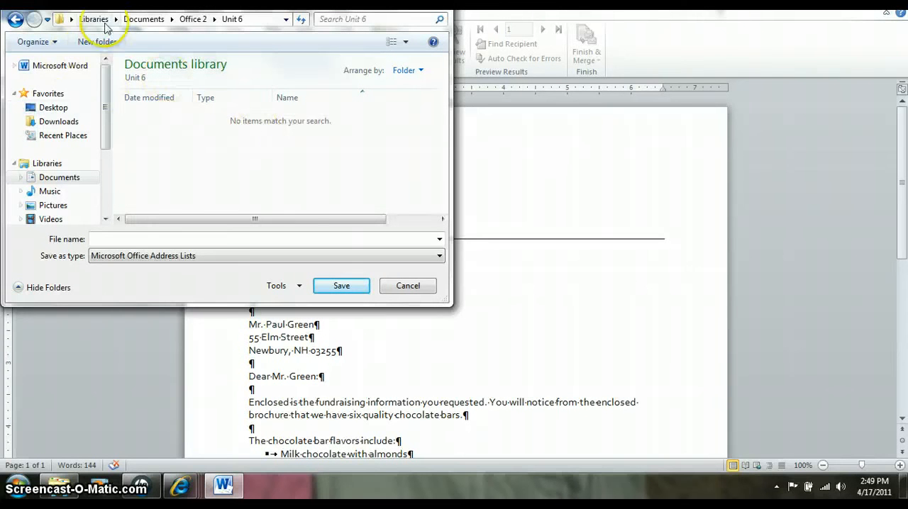
- Save the address list under the file name (xx)u6
left_click(116, 235)
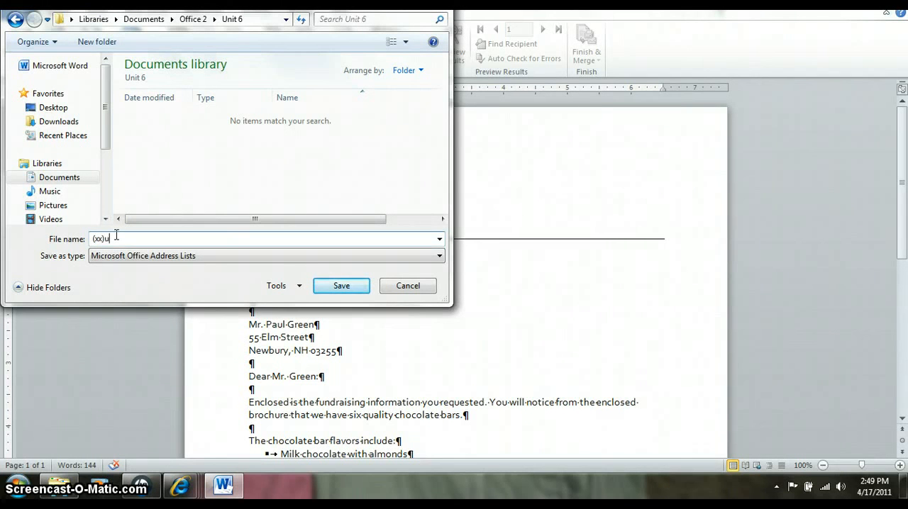
type("(xx)u6-1data")
left_click(336, 285)
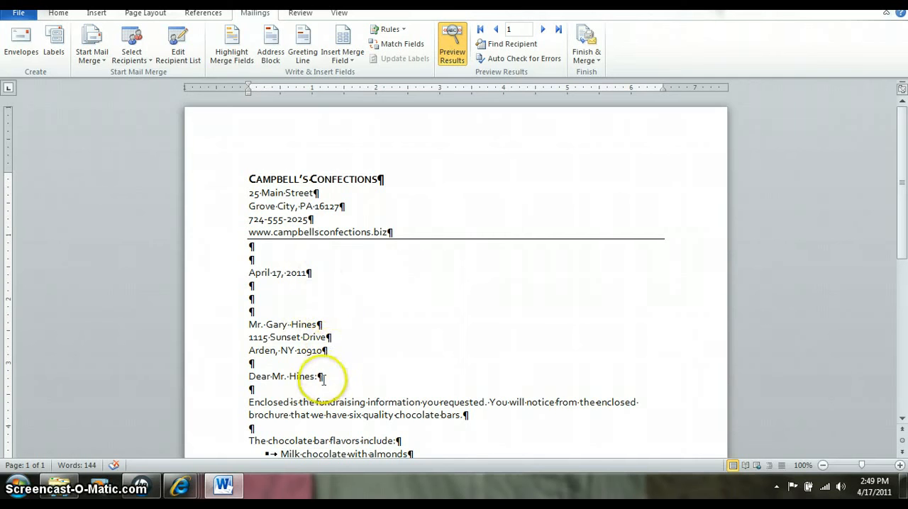
- Delete the existing inside address and salutation lines between the date and the letter's body
left_click_drag(258, 364, 250, 325)
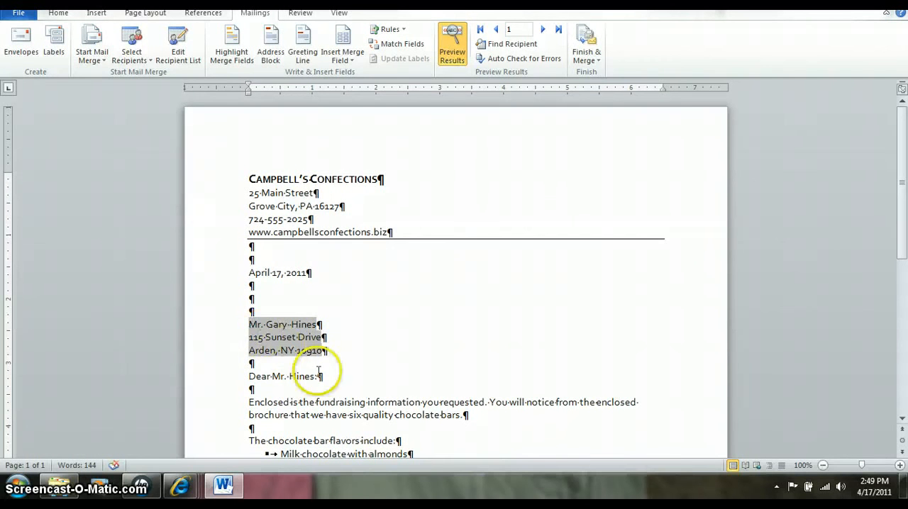
left_click_drag(323, 376, 252, 344)
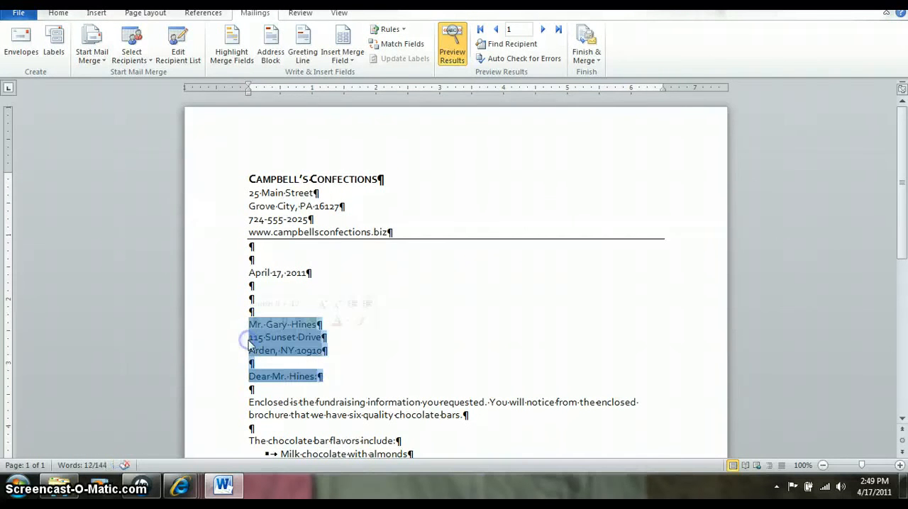
key("Delete")
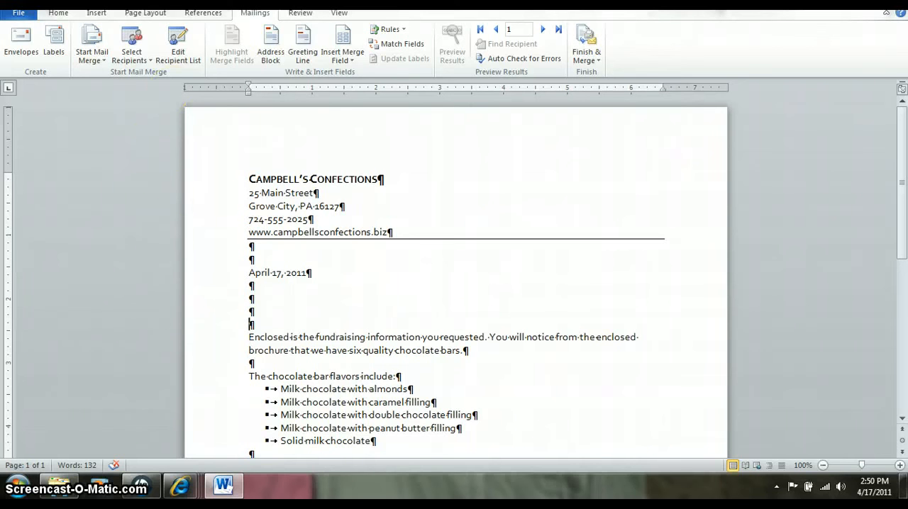
- Insert an address block below the date using the title and full name format, followed by two line breaks
left_click(266, 61)
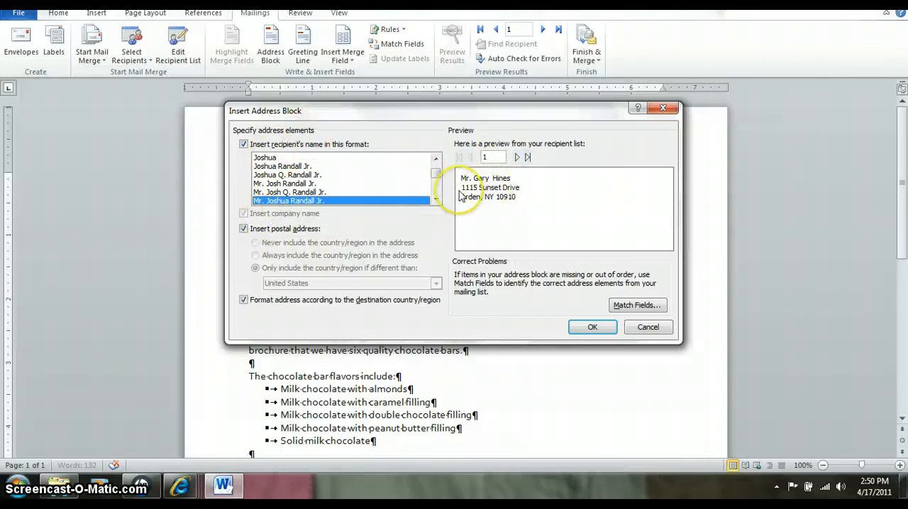
left_click(588, 328)
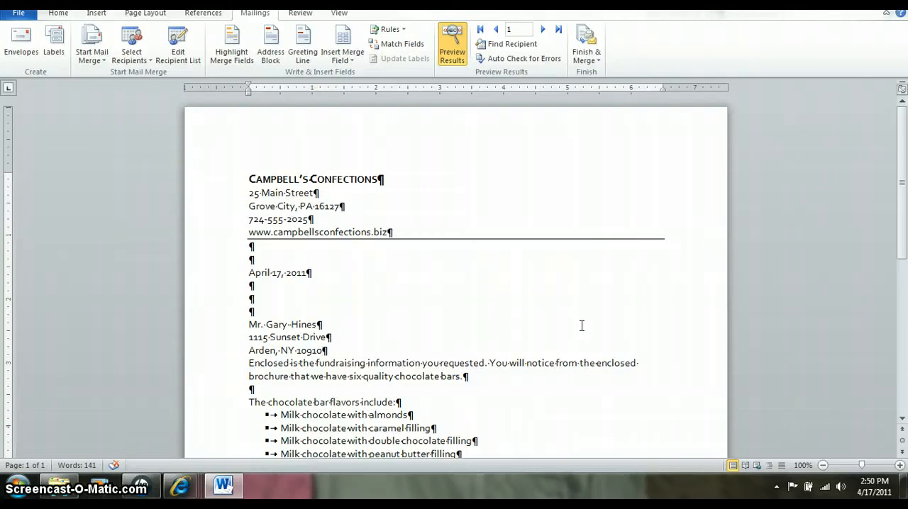
key("Return")
key("Return")
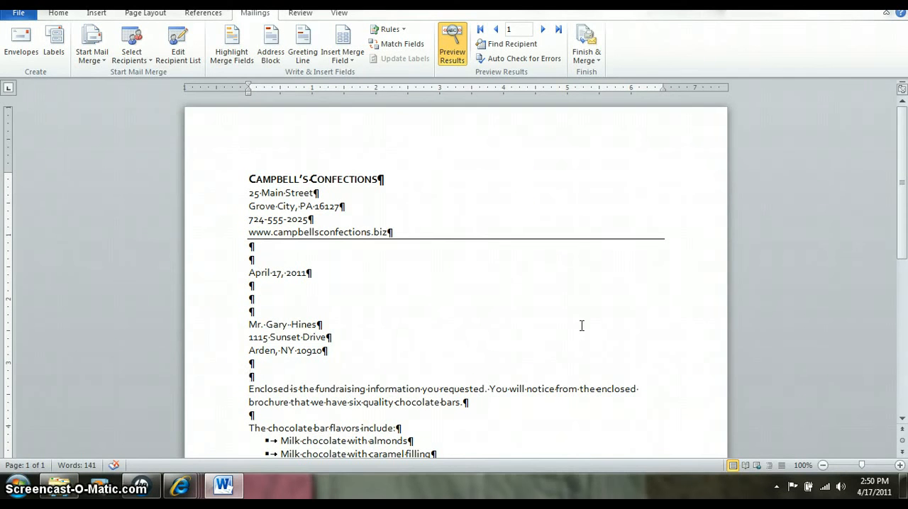
- Insert a greeting line above the letter's body with Dear, the title and last name, and a colon
left_click(297, 61)
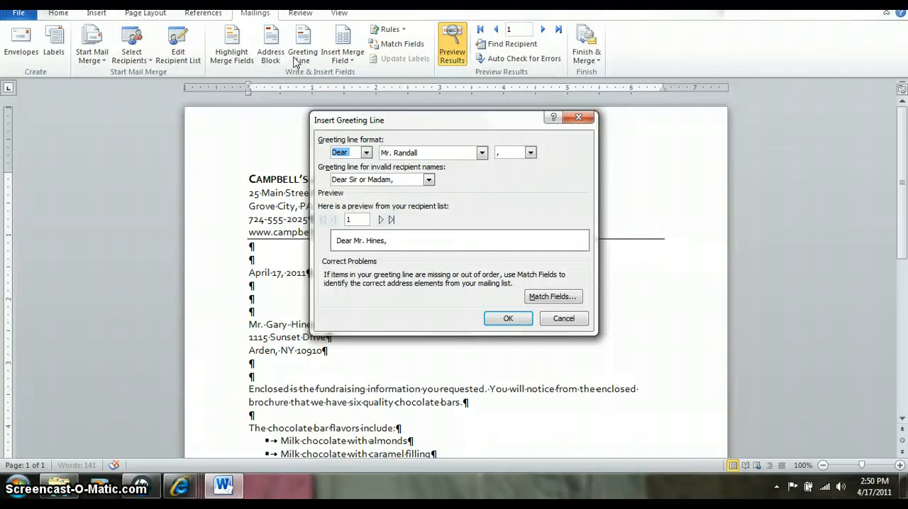
left_click(366, 153)
left_click(366, 153)
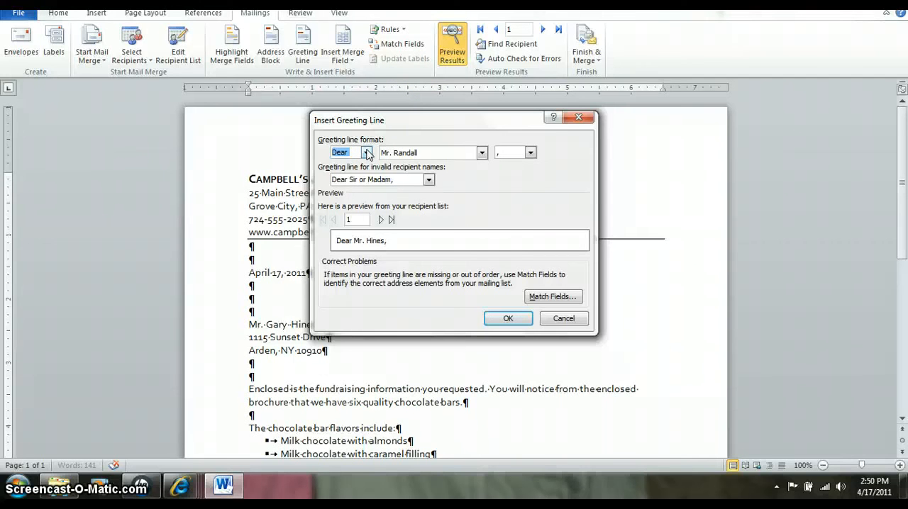
left_click(530, 152)
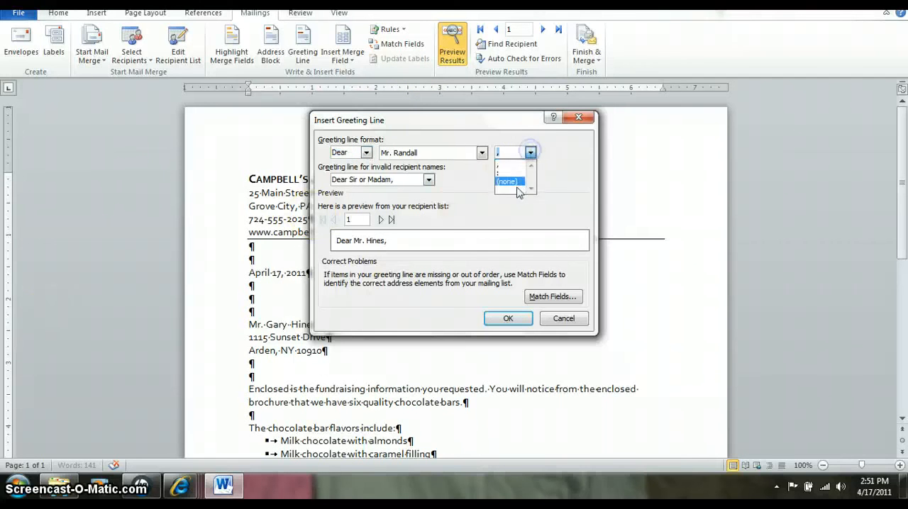
left_click(511, 172)
left_click(505, 318)
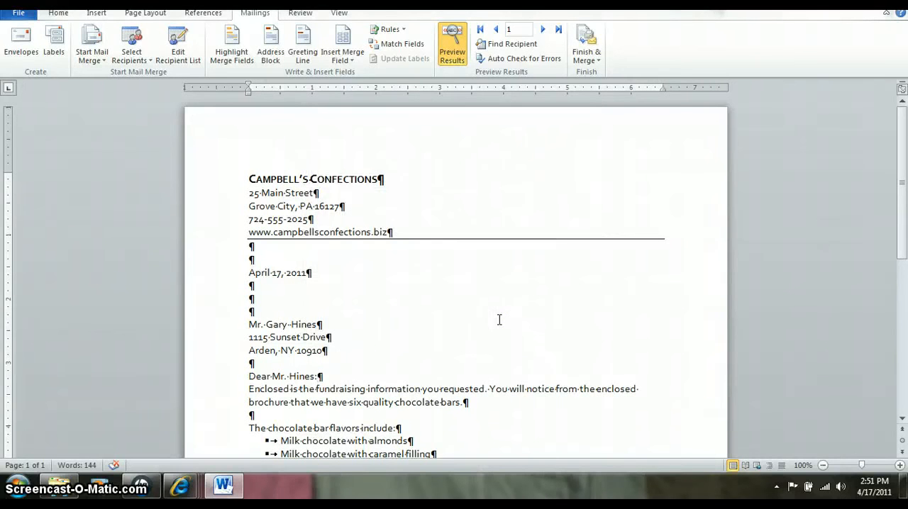
- Add a blank line below the greeting line and check the rest of the letter down to the enclosure notation
key("Return")
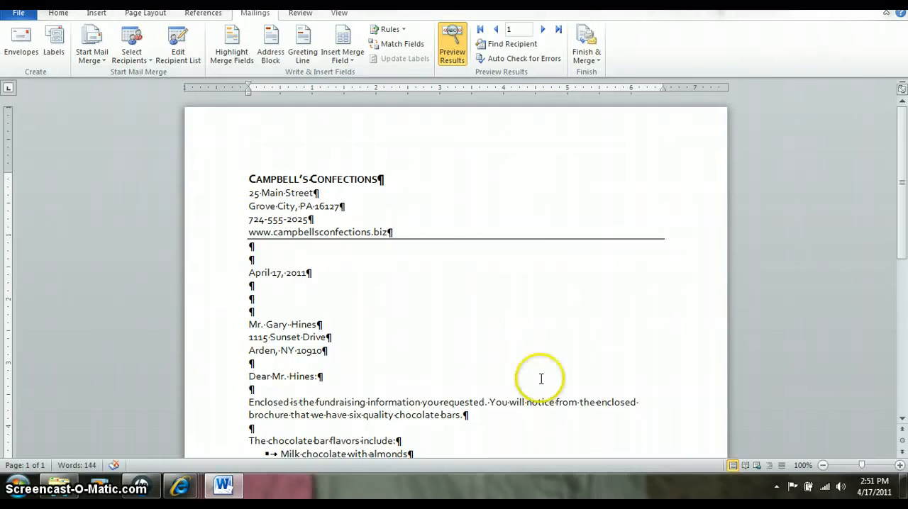
scroll(490, 428, "down", 2)
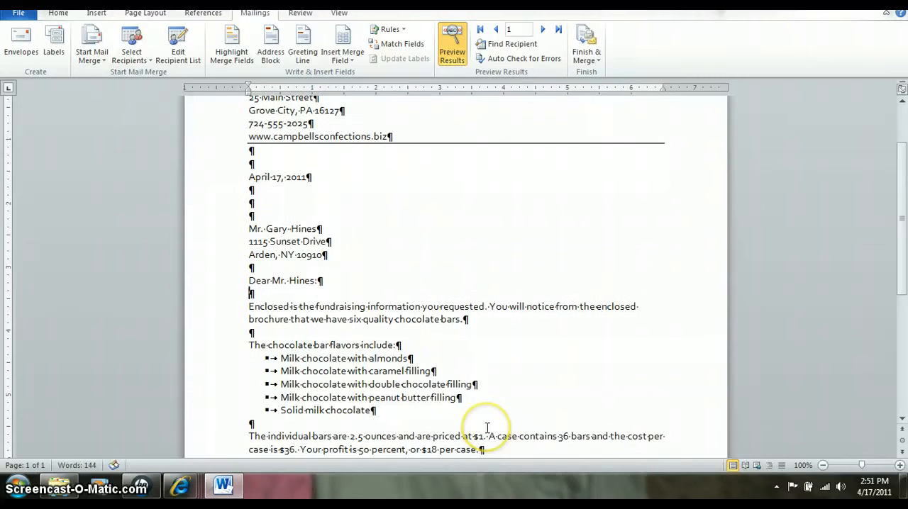
scroll(488, 428, "down", 1)
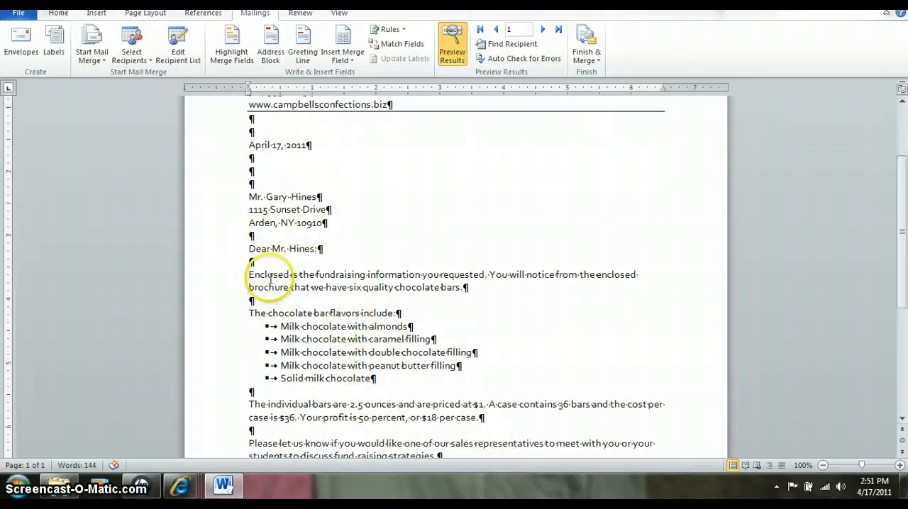
scroll(336, 279, "down", 2)
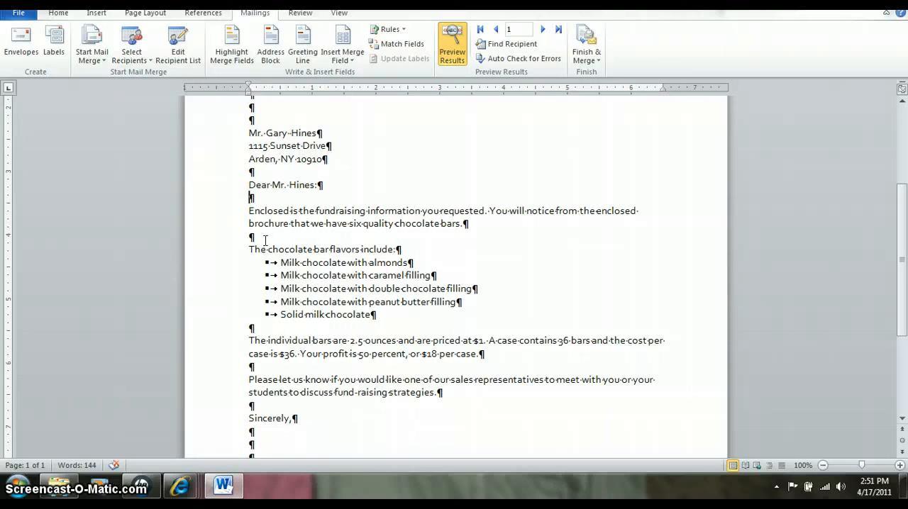
scroll(444, 273, "down", 2)
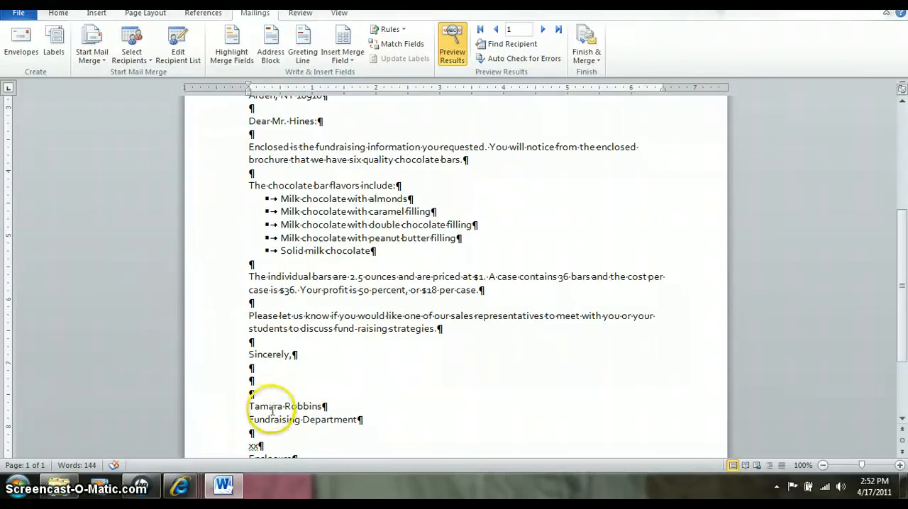
scroll(271, 408, "down", 1)
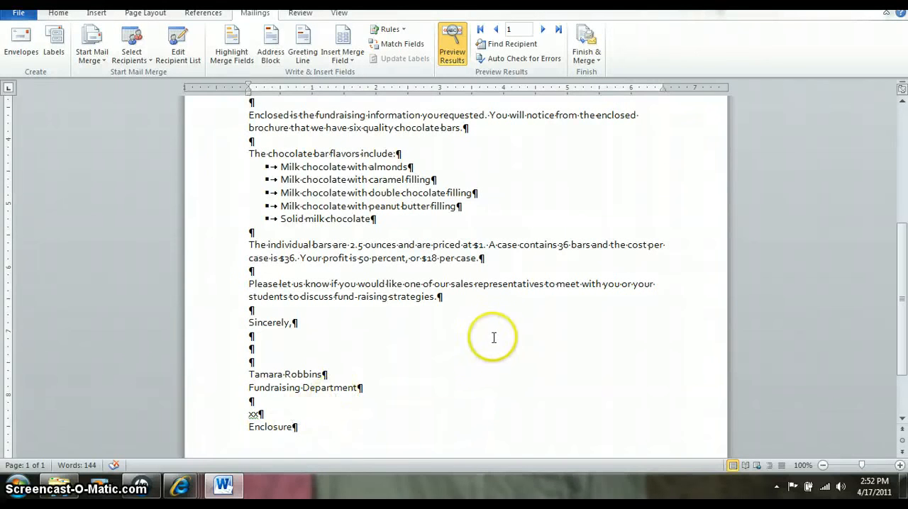
- Insert "visit", the High_School merge field and "to" before "meet" in the letter's last paragraph
scroll(462, 339, "up", 1)
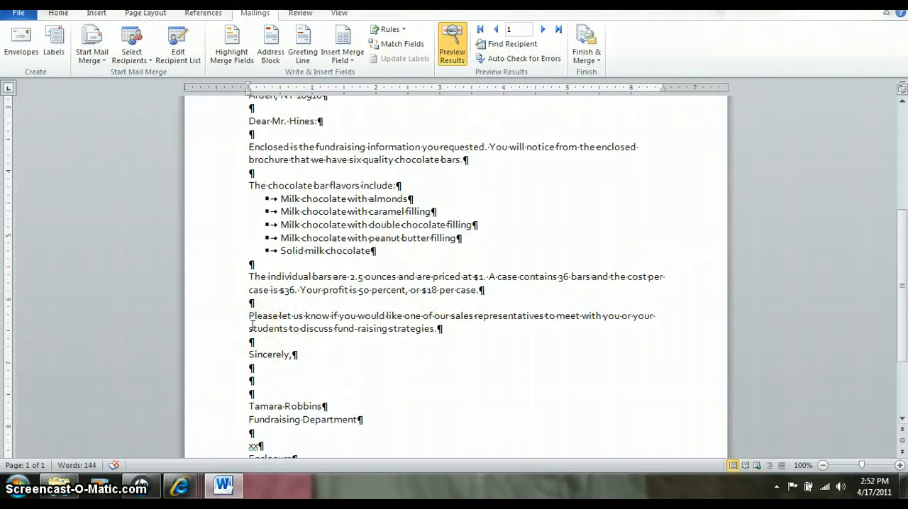
left_click(558, 318)
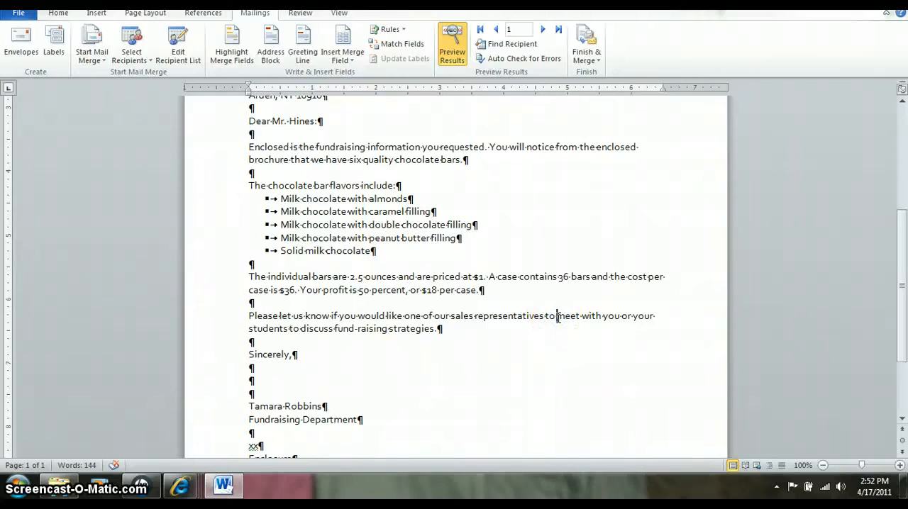
type("visit")
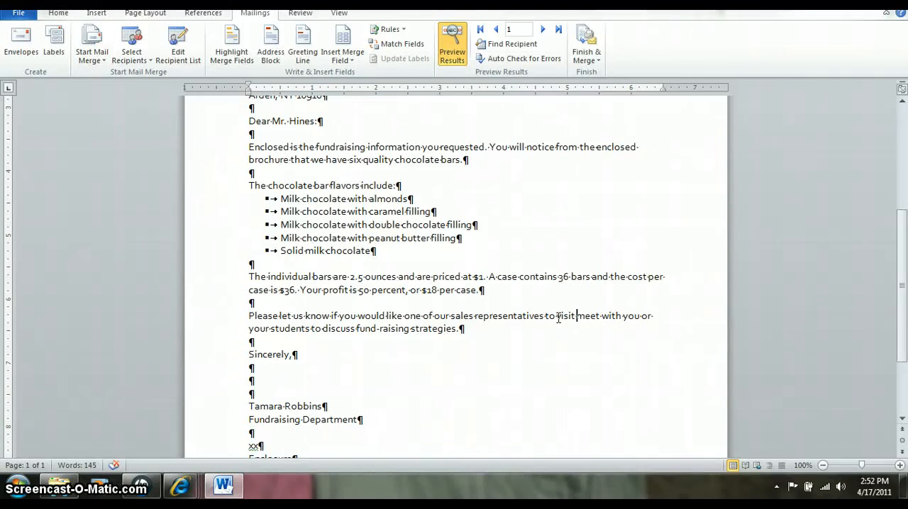
left_click(342, 54)
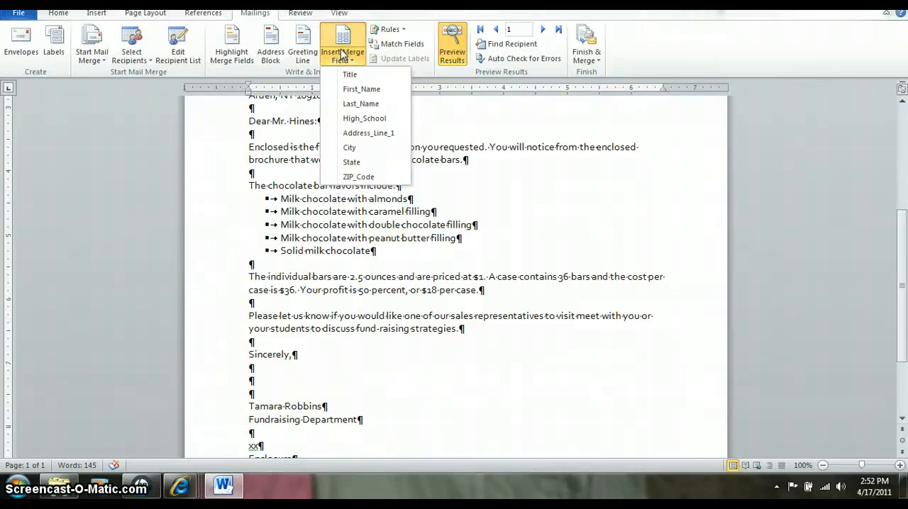
left_click(353, 118)
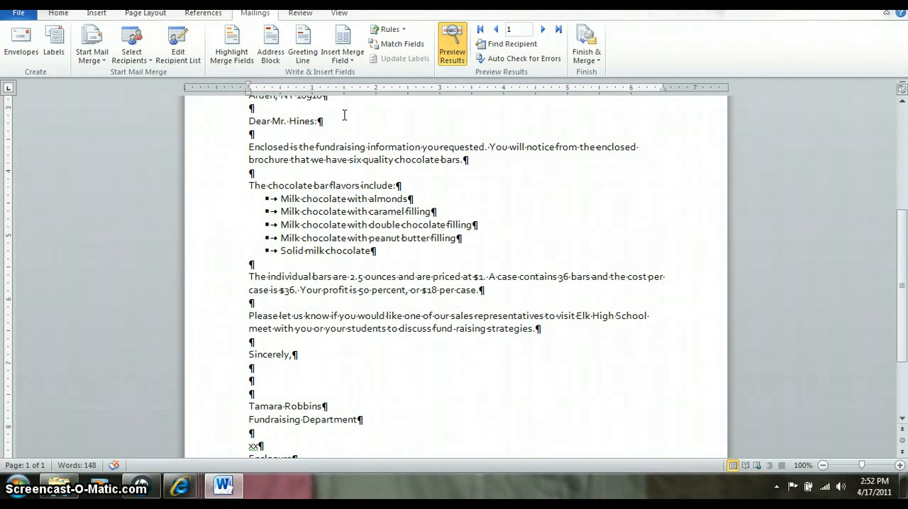
type("to")
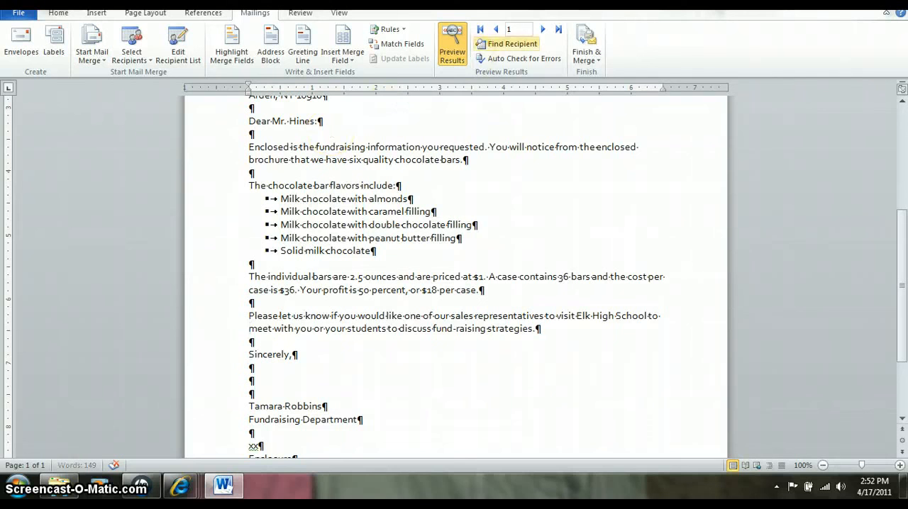
- Compare the letter's merge fields with the previewed recipient data, finishing with the preview turned off
left_click(454, 44)
scroll(431, 217, "up", 3)
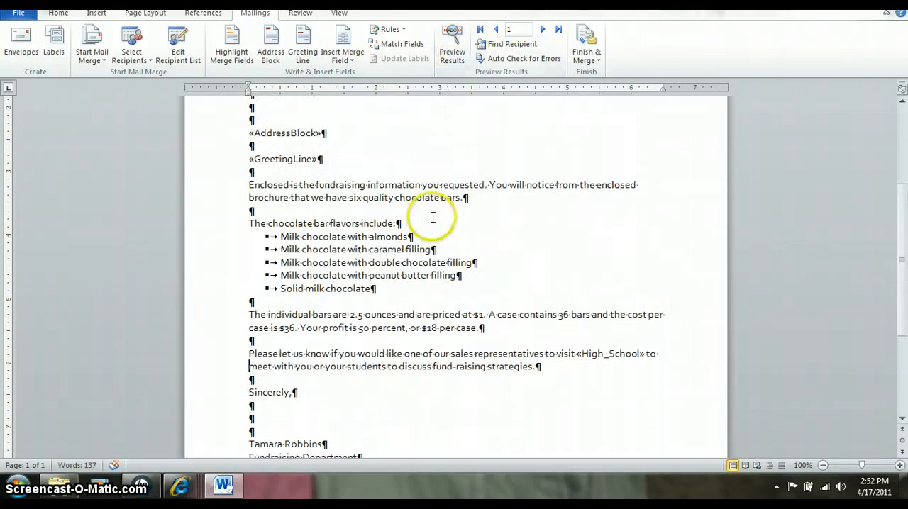
left_click(451, 48)
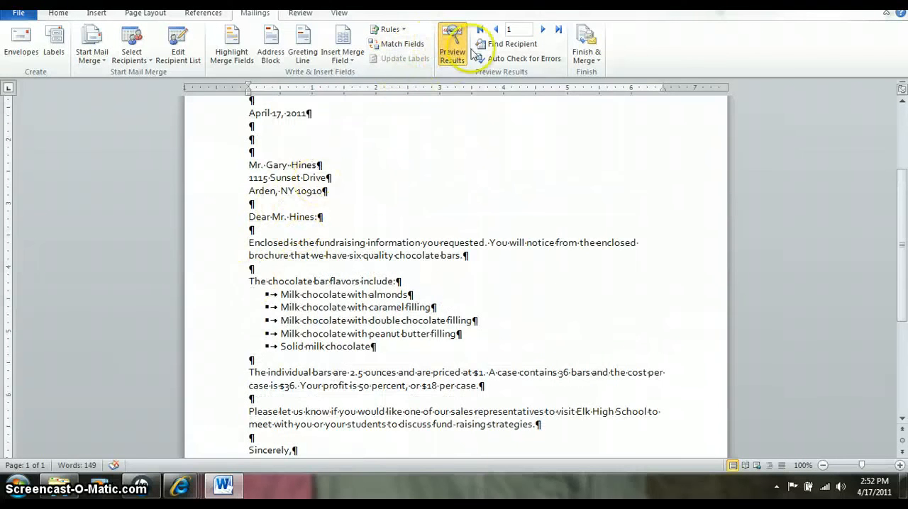
left_click(451, 49)
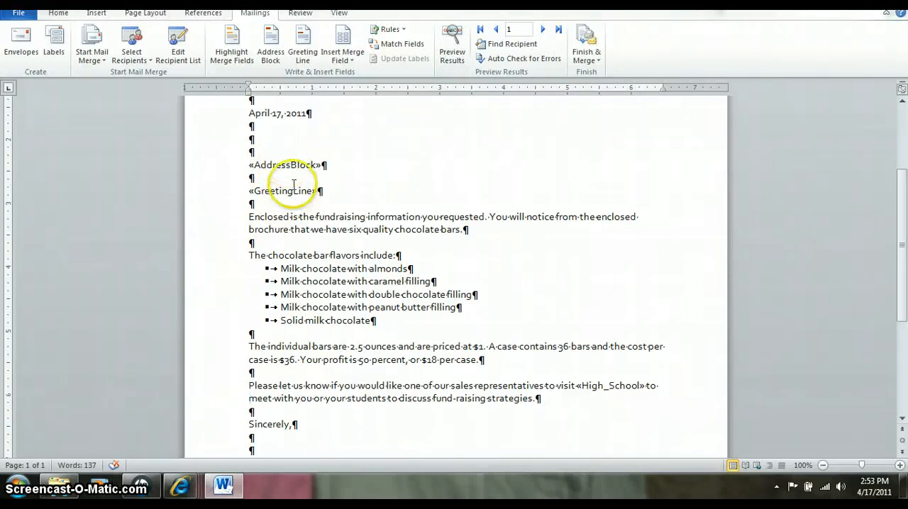
left_click(454, 62)
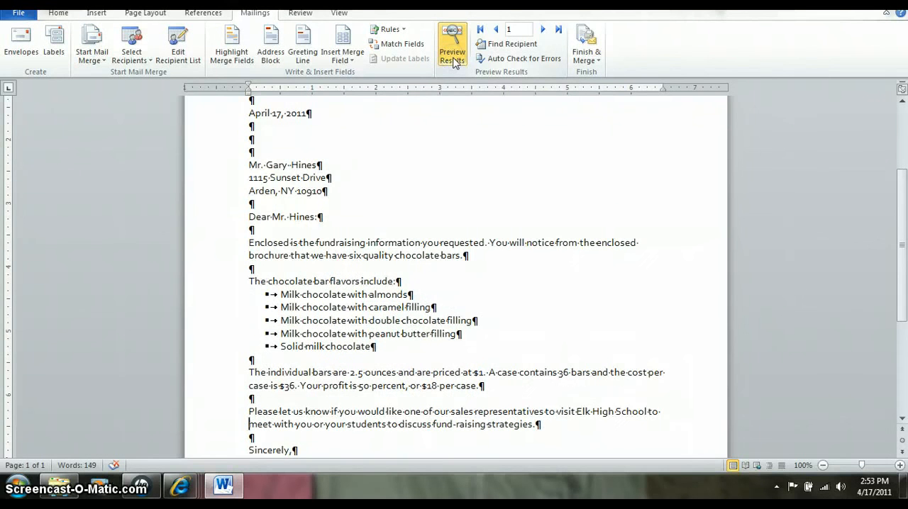
left_click(453, 62)
left_click(454, 62)
left_click(453, 62)
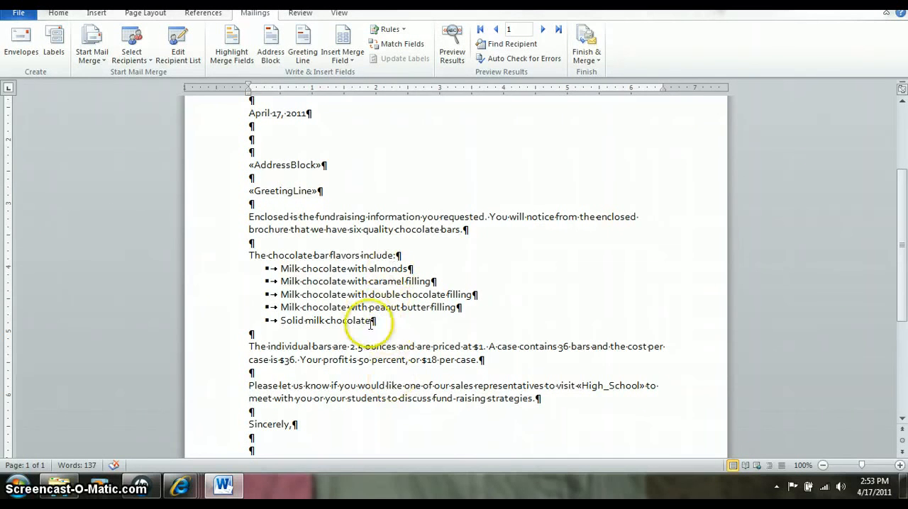
left_click_drag(376, 321, 273, 268)
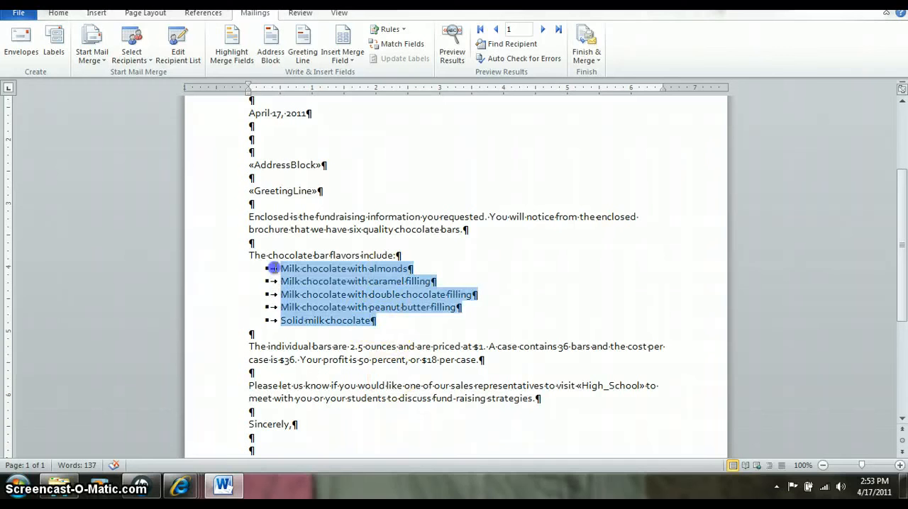
left_click(66, 19)
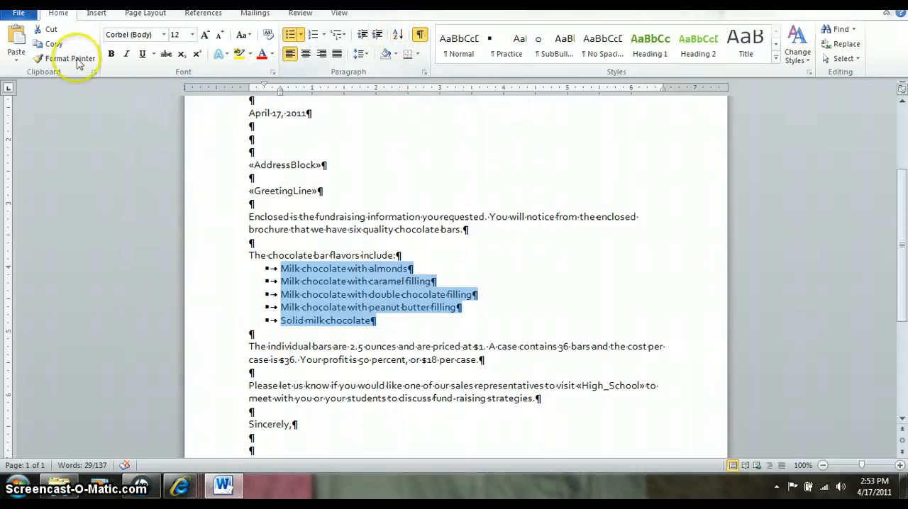
- Save the main document as (ks)u6-1main in the Unit 6 folder under Documents, Office 2
left_click(19, 15)
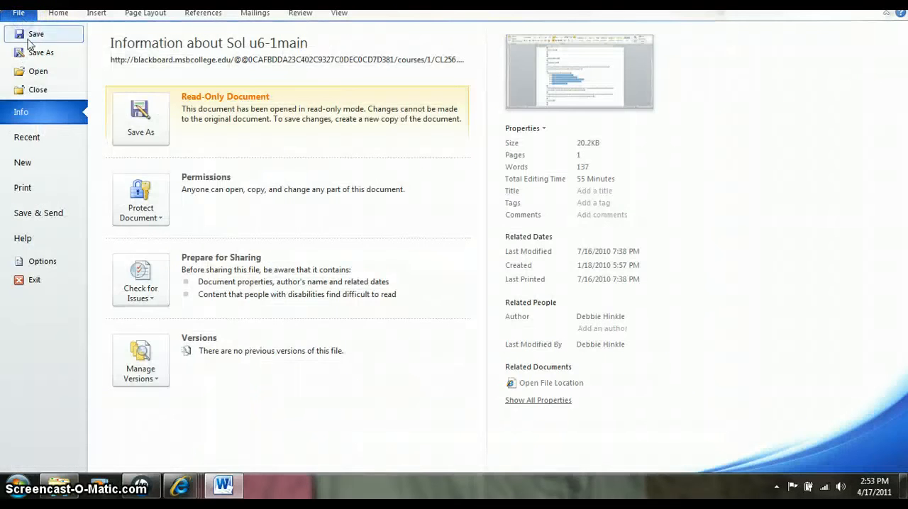
key("Escape")
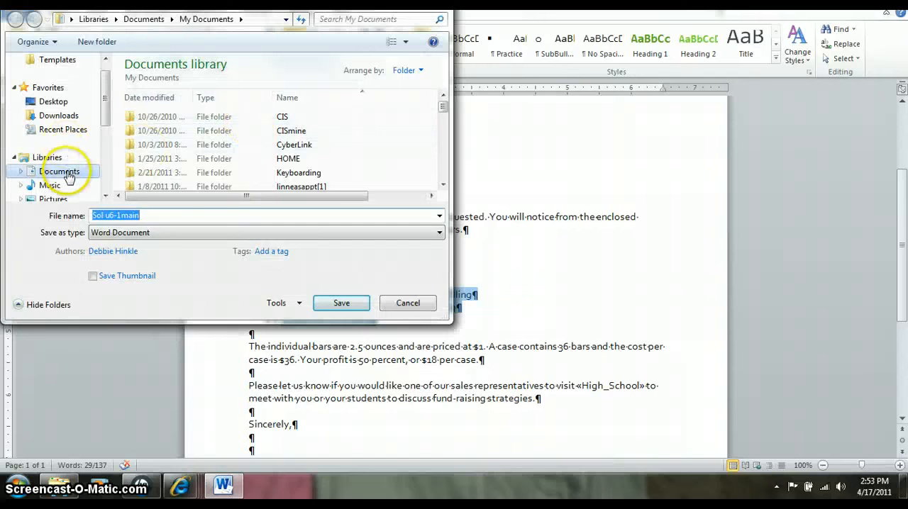
left_click(68, 175)
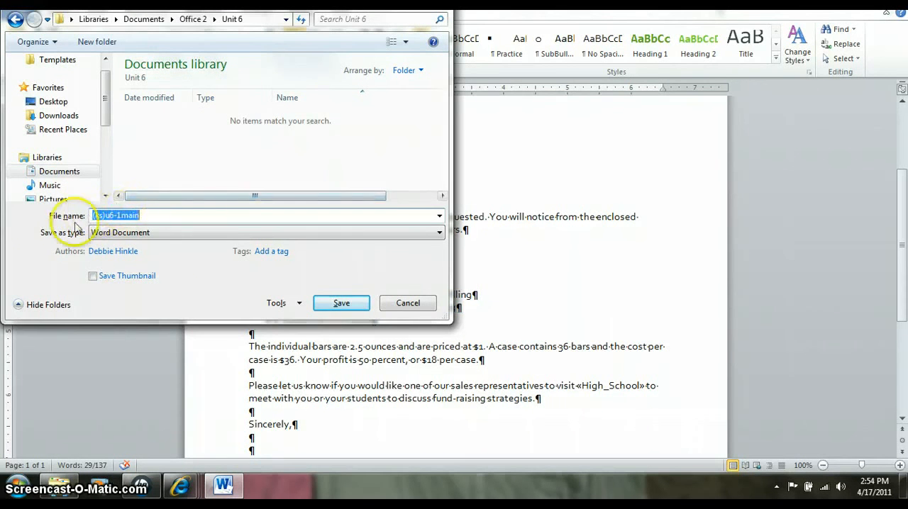
left_click(342, 305)
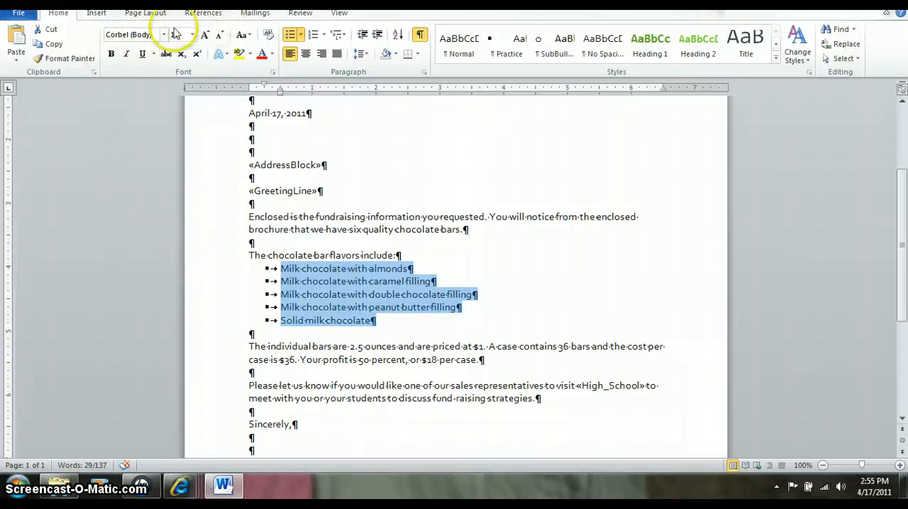
- Review the mail merge recipient list, close it and deselect the bulleted flavors in the letter
left_click(252, 14)
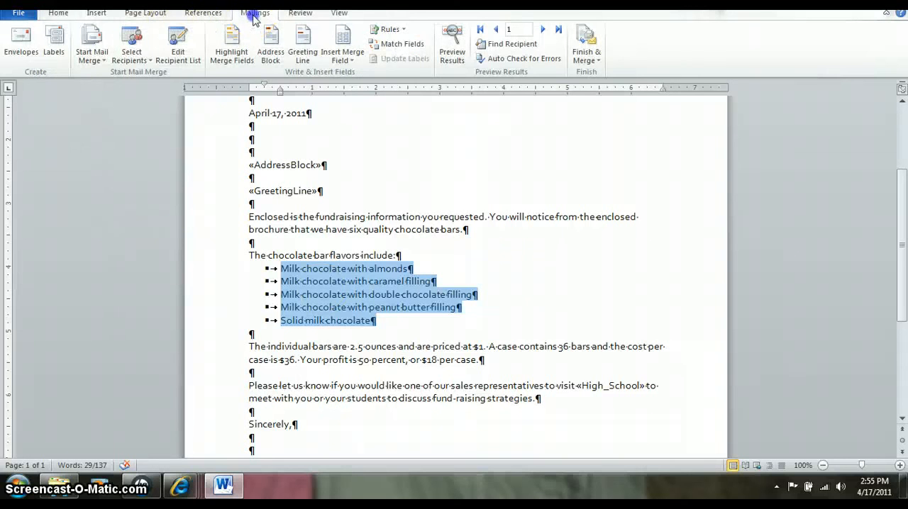
left_click(177, 53)
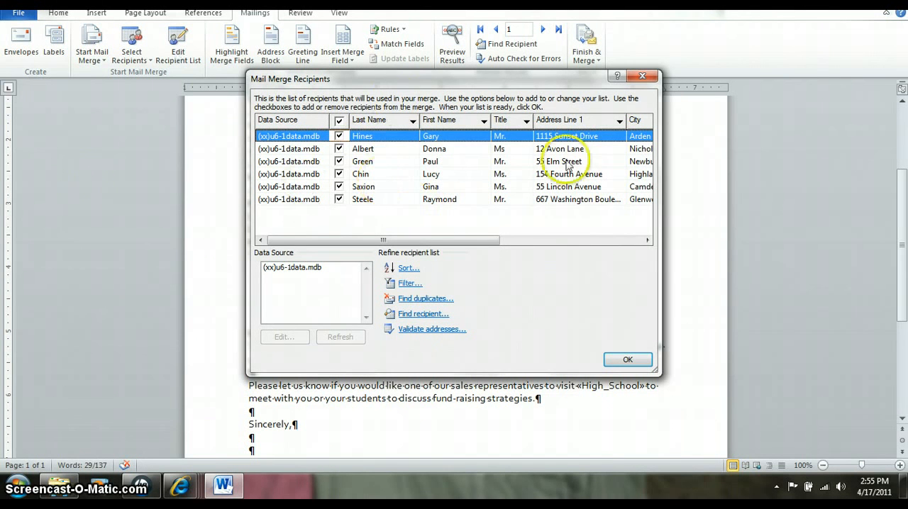
left_click(643, 76)
left_click(288, 222)
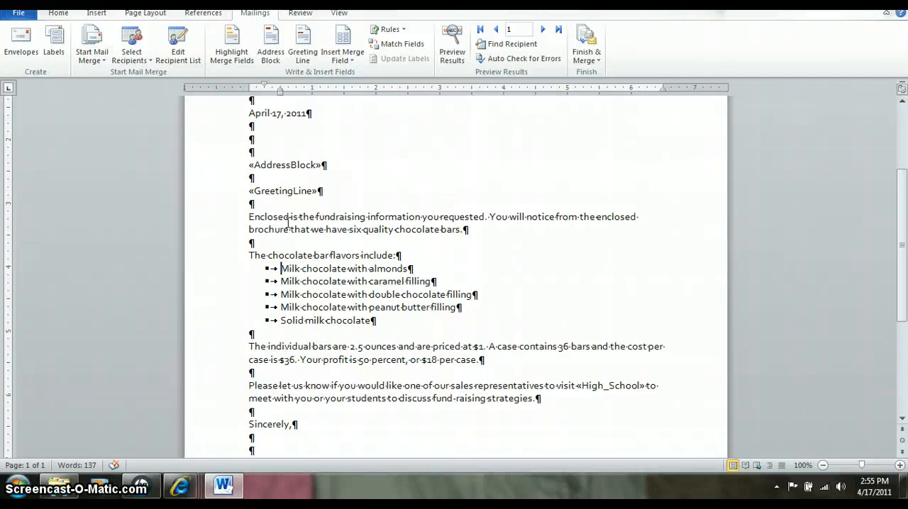
- Finish the merge by creating editable individual letters for all records in a new document
left_click(596, 62)
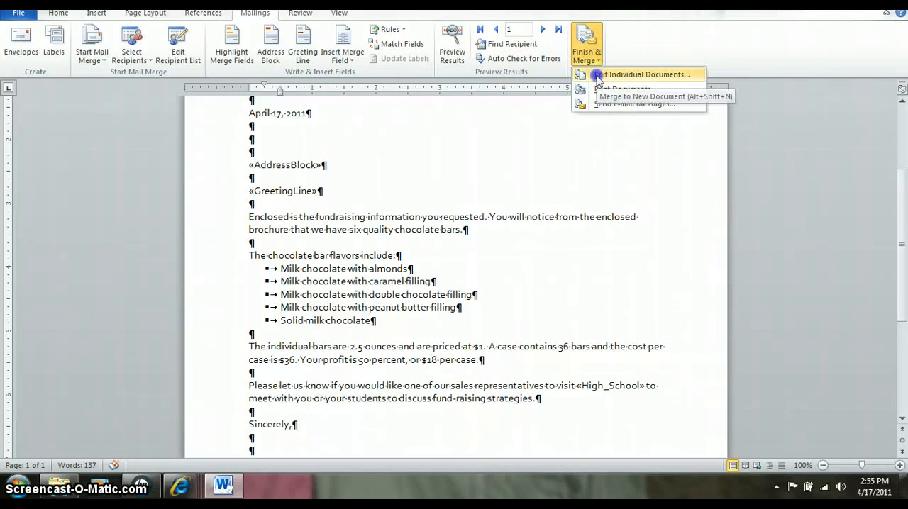
left_click(598, 75)
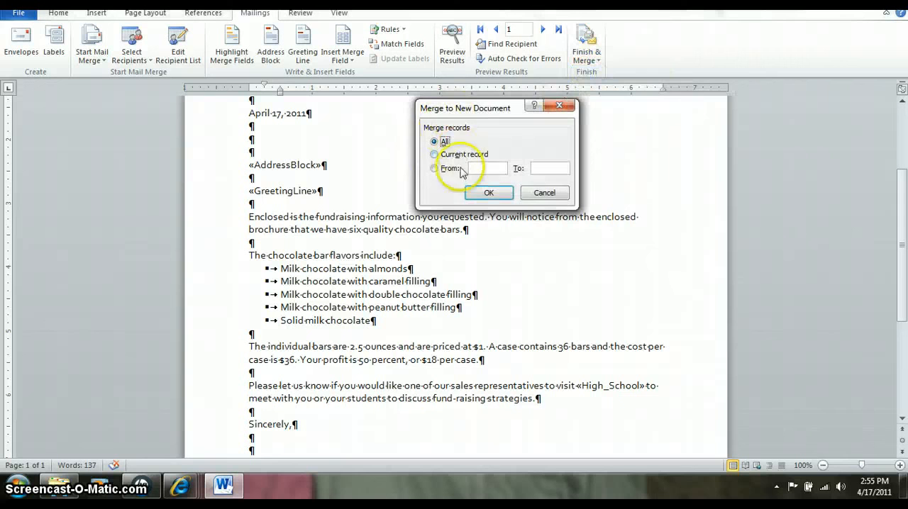
left_click(486, 193)
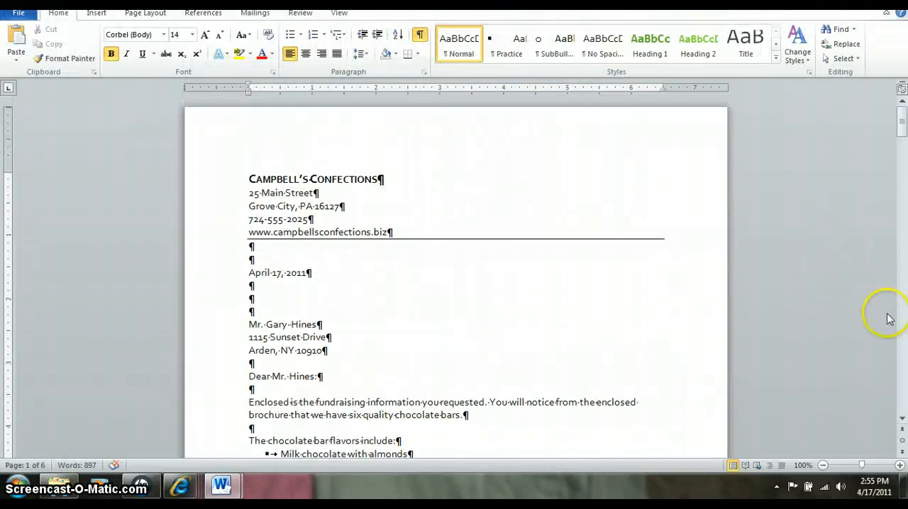
- Look through all the merged letters to check each recipient's address, greeting and school, and return to the first page
left_click(903, 398)
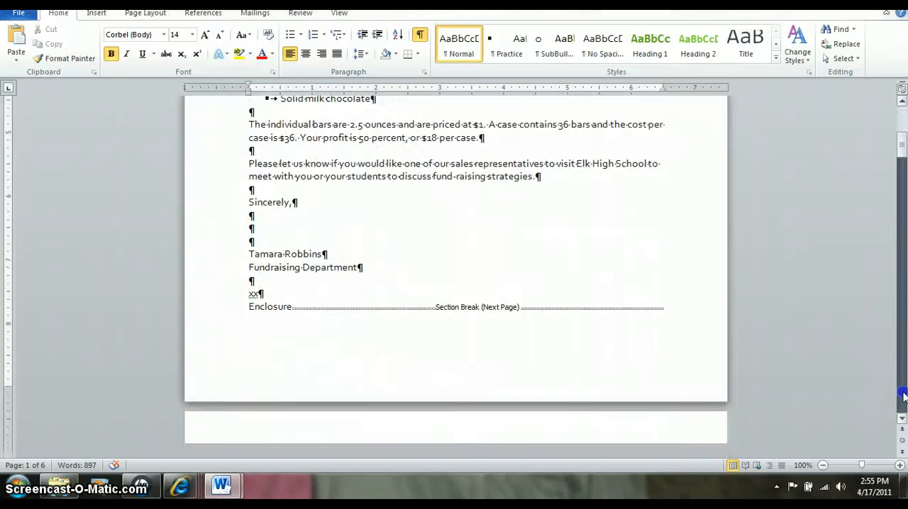
left_click(903, 397)
left_click(904, 397)
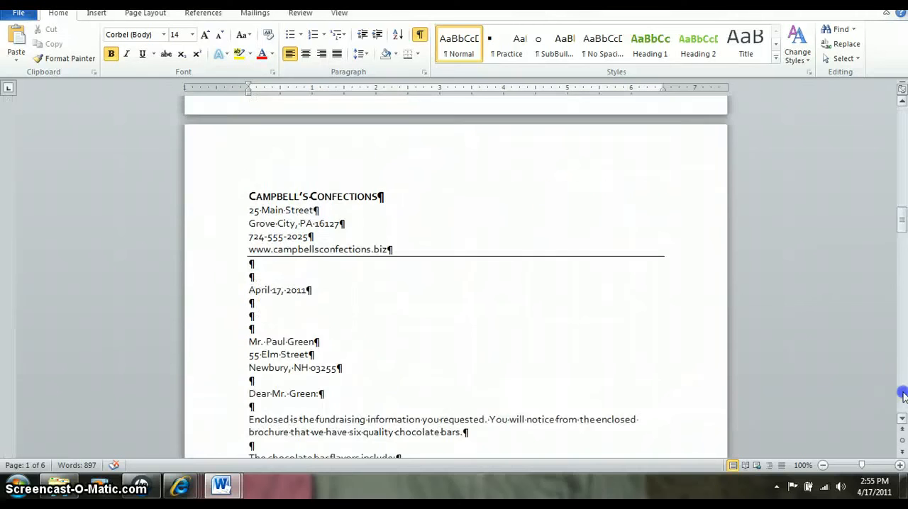
left_click(904, 398)
left_click(903, 398)
left_click(903, 397)
left_click(903, 398)
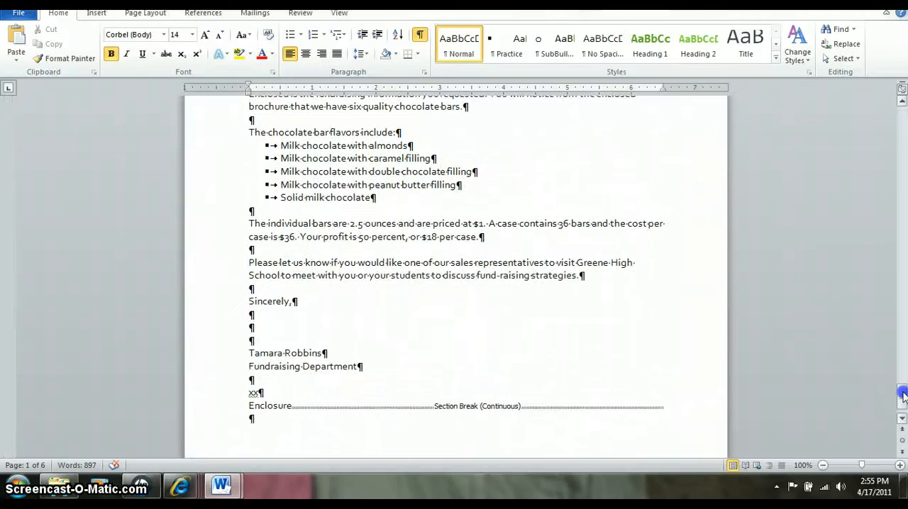
left_click_drag(903, 397, 901, 121)
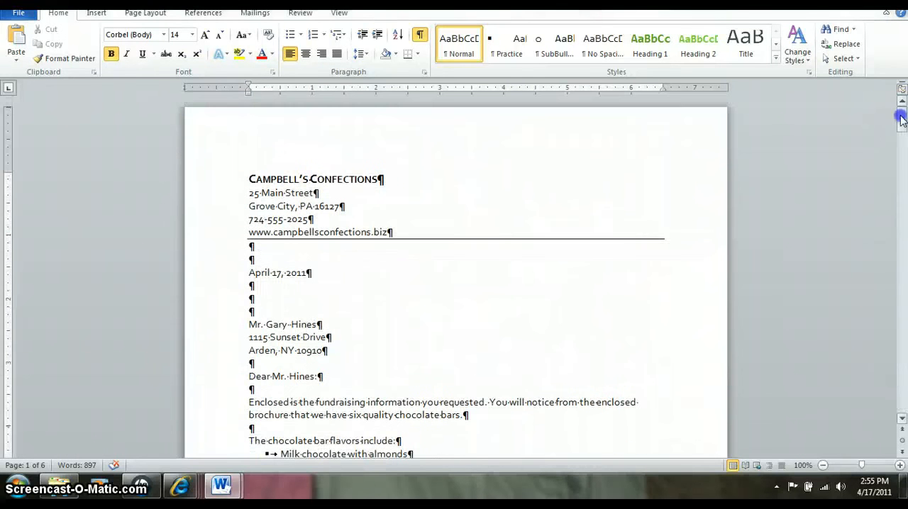
- Save the merged letters as (ks)u6-1merged in the Unit 6 folder under Documents, Office 2
left_click(13, 15)
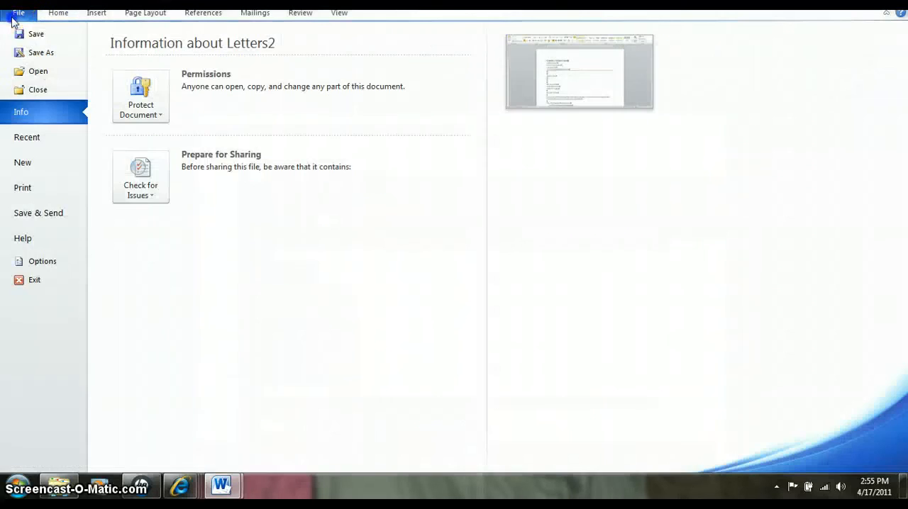
left_click(34, 50)
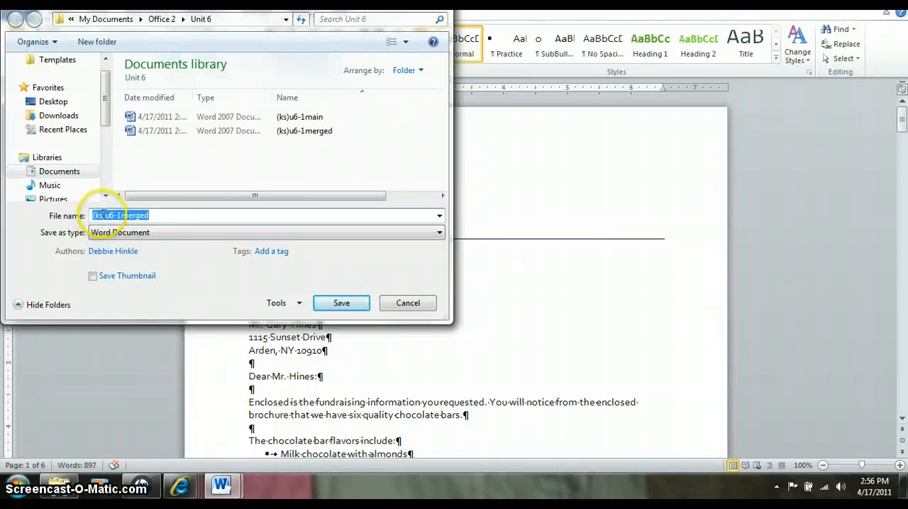
left_click(320, 305)
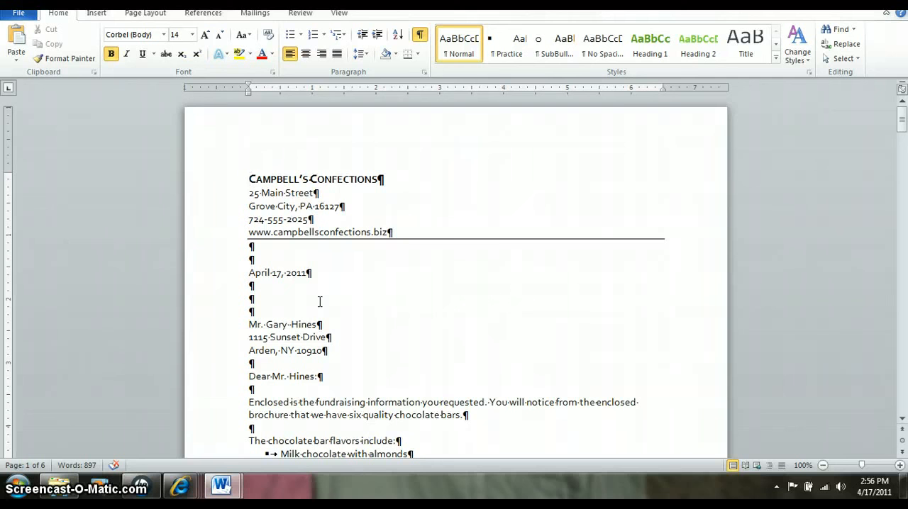
- Create a new blank document for the mailing labels
left_click(21, 14)
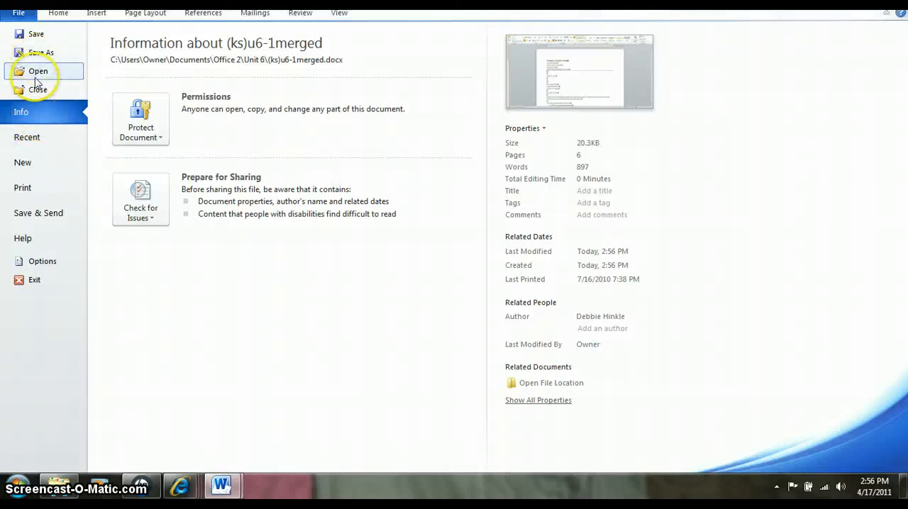
left_click(23, 165)
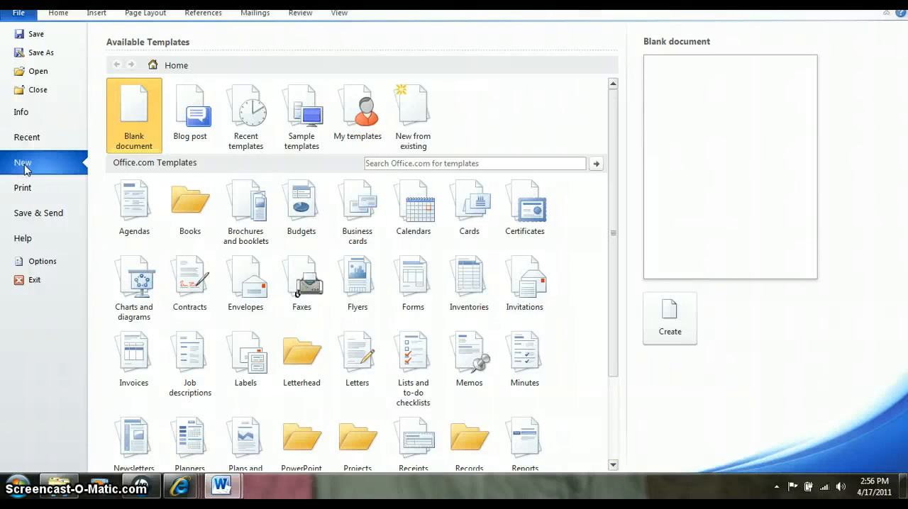
double_click(137, 108)
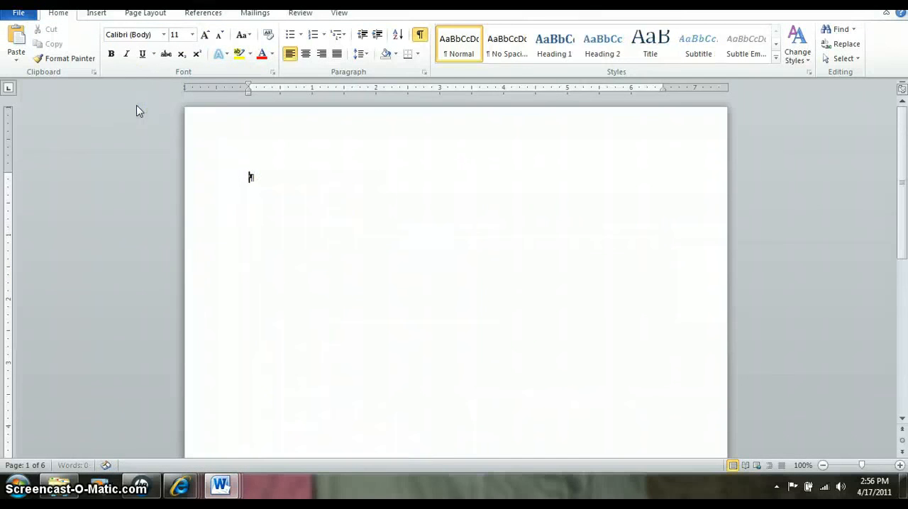
- Attach the existing recipient list (xx)u6-1data from the Unit 6 folder under My Documents, Office 2
left_click(252, 15)
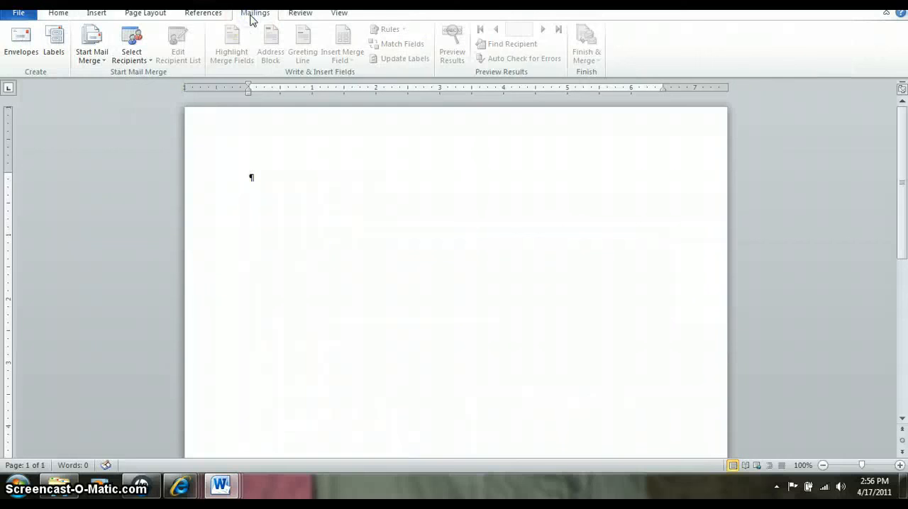
left_click(146, 63)
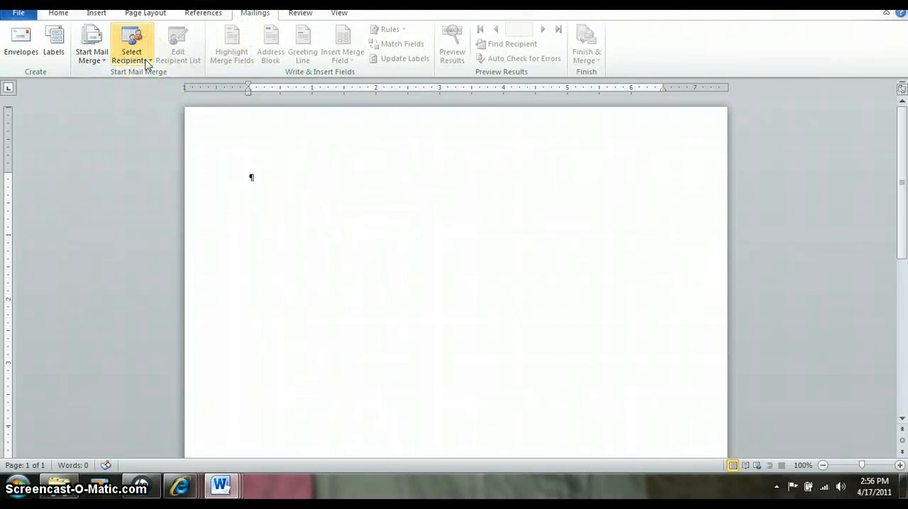
left_click(146, 62)
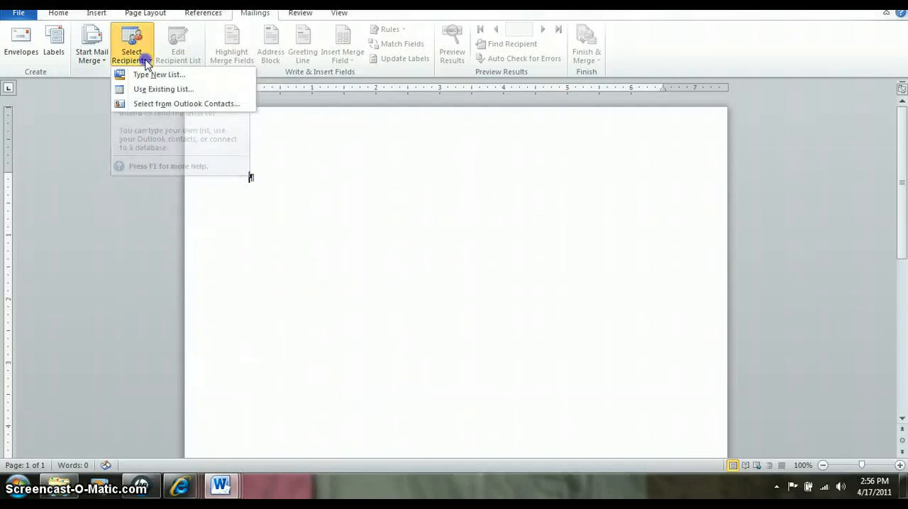
left_click(146, 90)
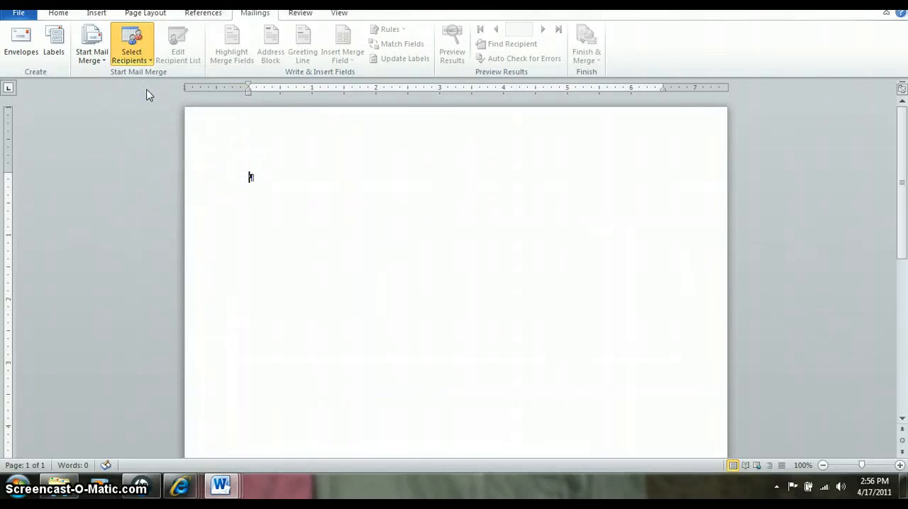
left_click(135, 110)
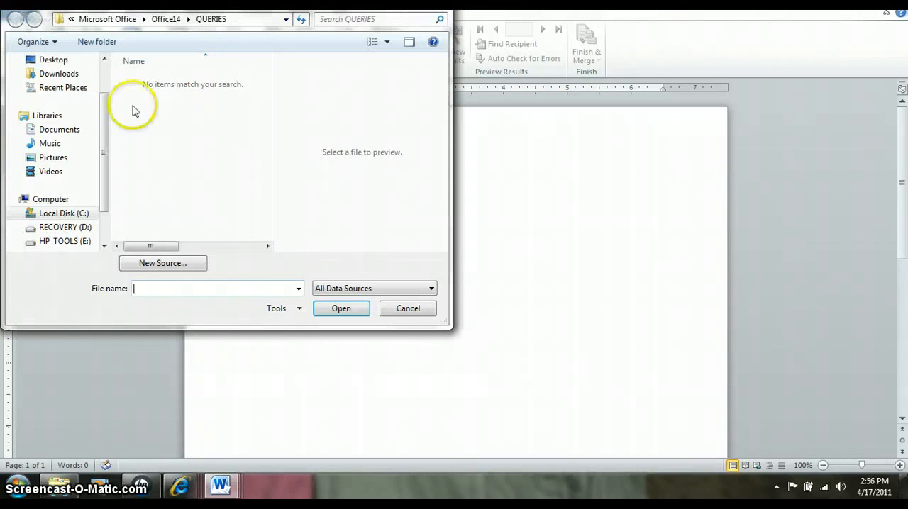
left_click(71, 131)
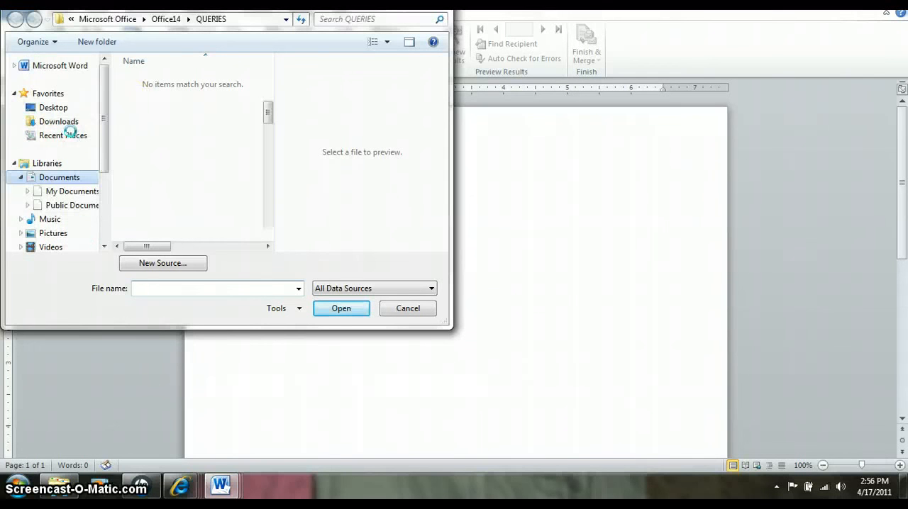
left_click(74, 192)
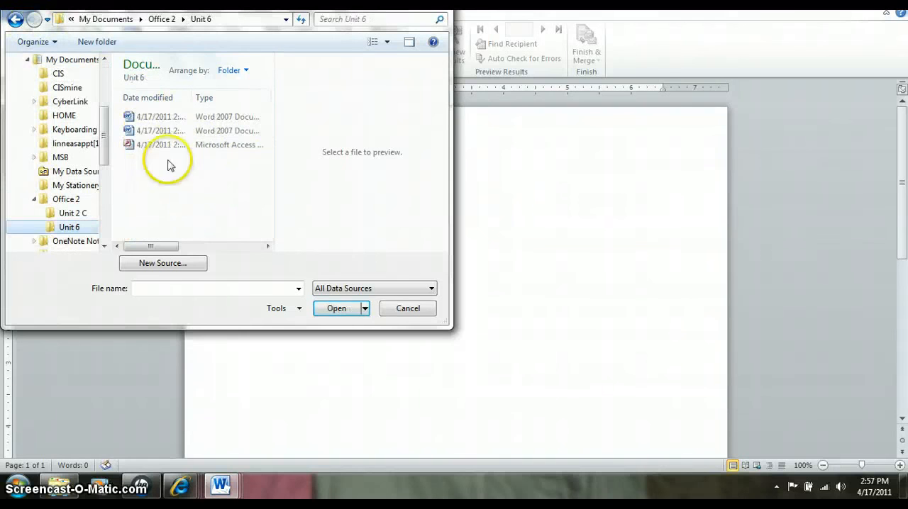
left_click(167, 144)
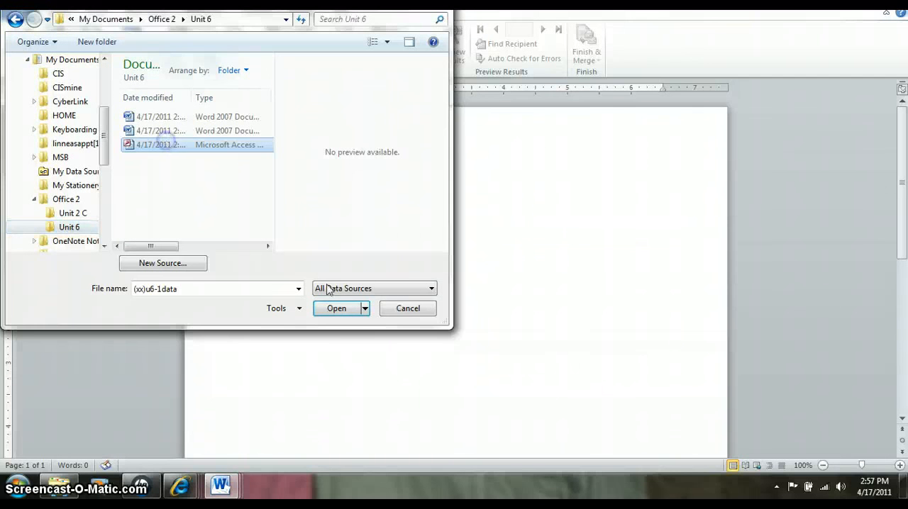
left_click(335, 309)
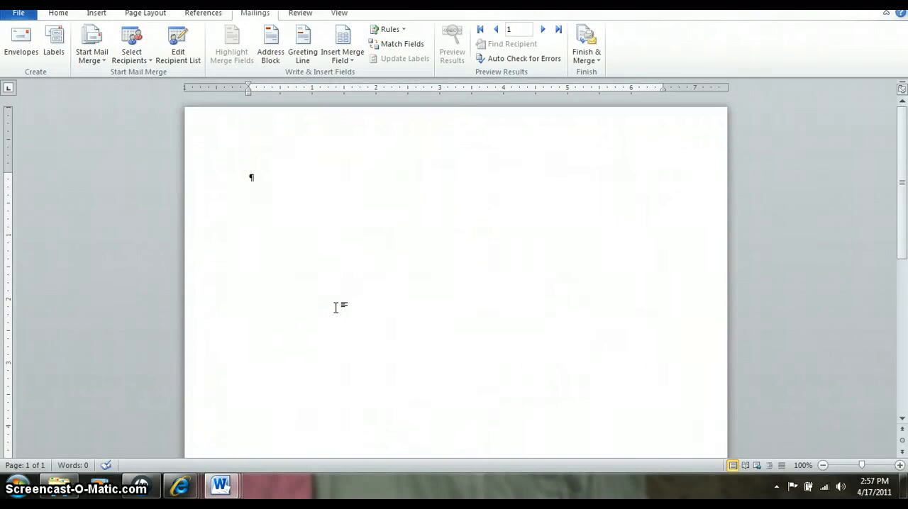
- Set the mail merge type to labels using Avery US Letter 5160 Easy Peel Address Labels
left_click(105, 64)
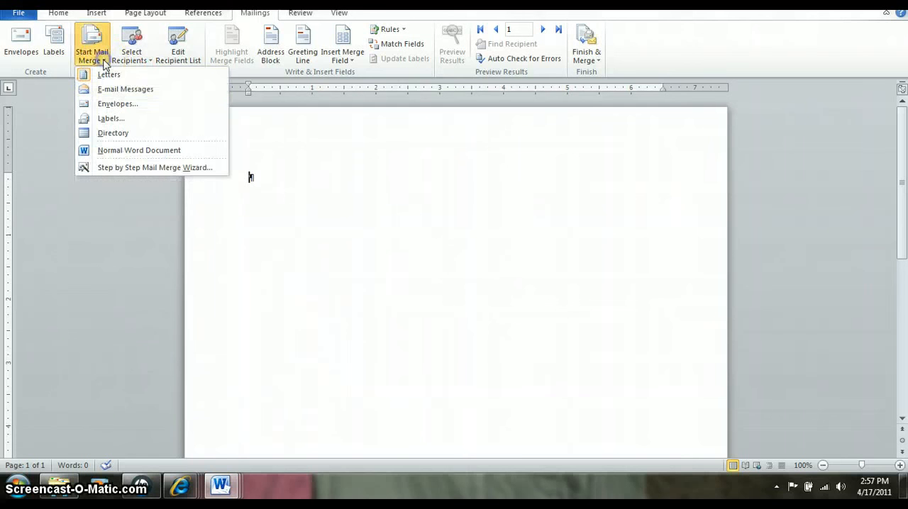
left_click(110, 118)
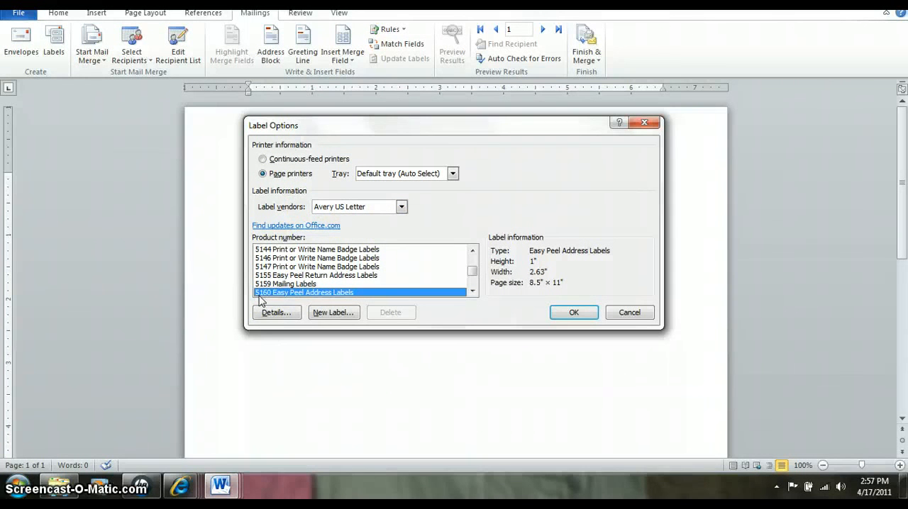
left_click(572, 313)
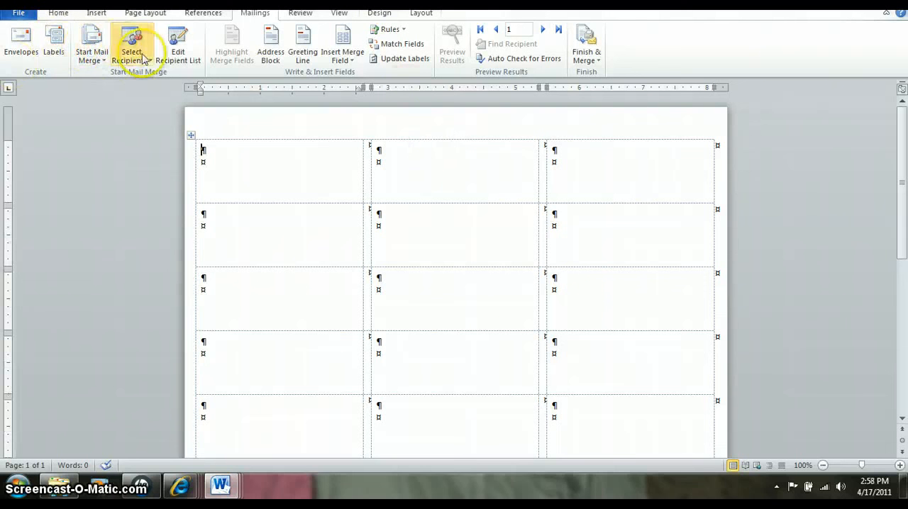
- Review the mail merge recipients, select the (xx)u6-1data.mdb data source and accept the list for the labels
left_click(171, 56)
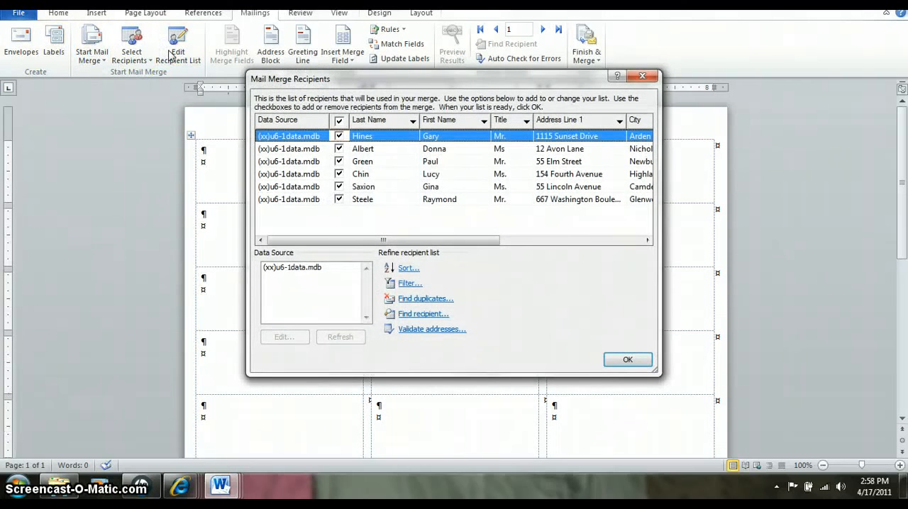
left_click(280, 269)
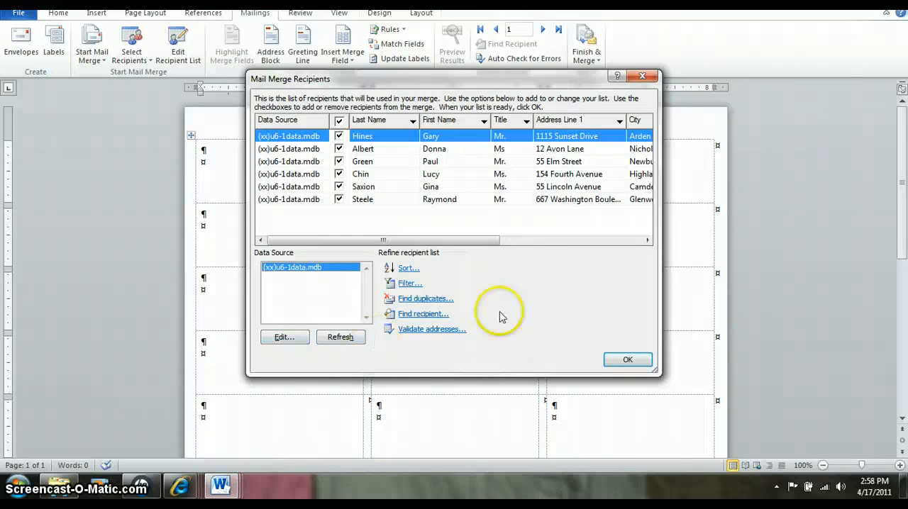
left_click(614, 361)
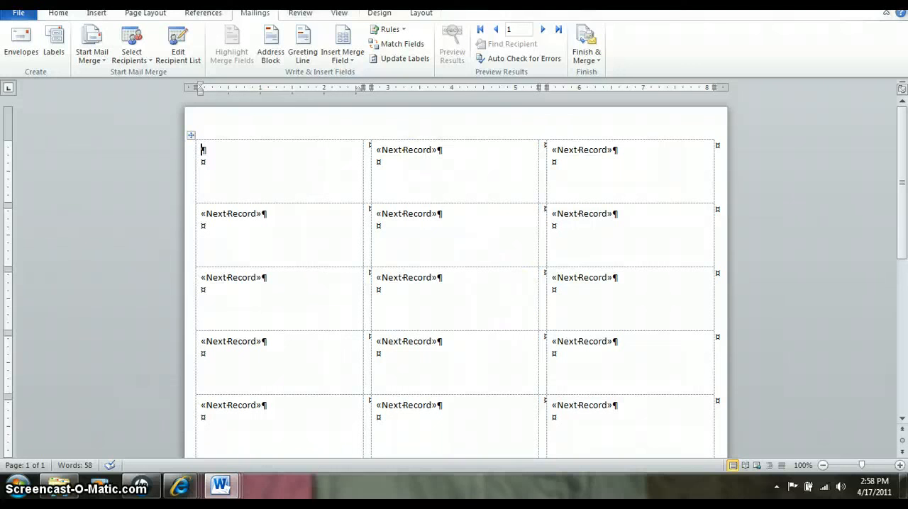
- Sort the mail merge recipients in ascending order by last name and accept the list
left_click(179, 55)
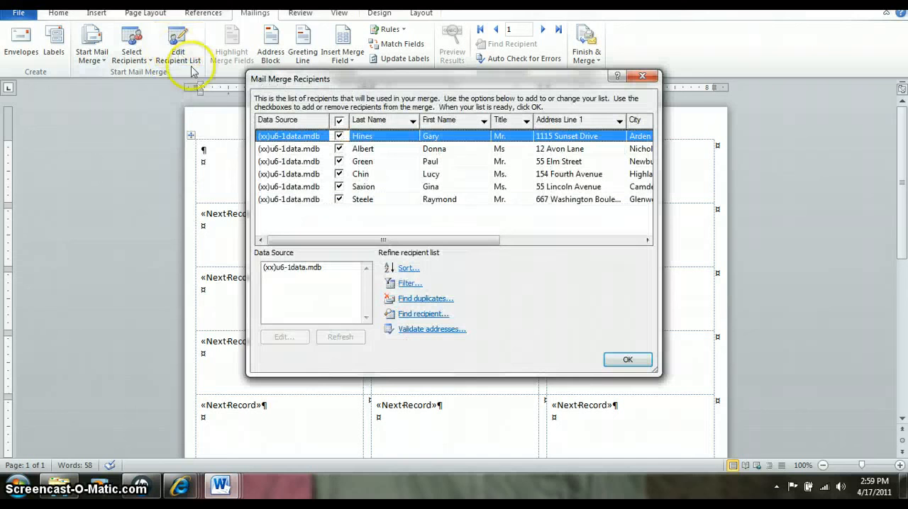
left_click(368, 121)
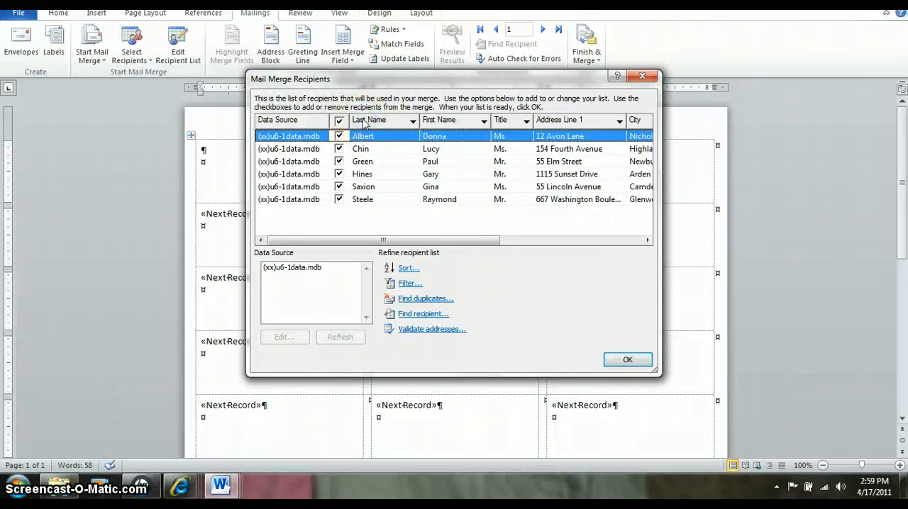
left_click(627, 360)
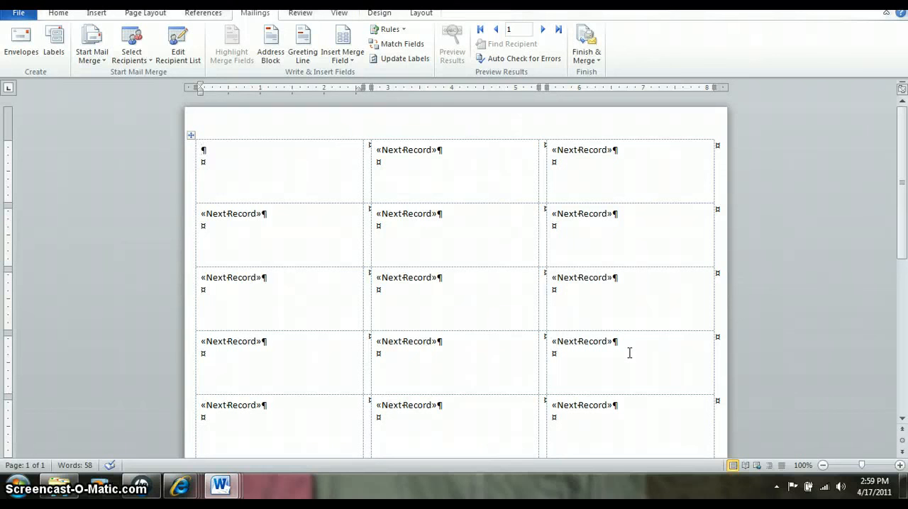
left_click(632, 344)
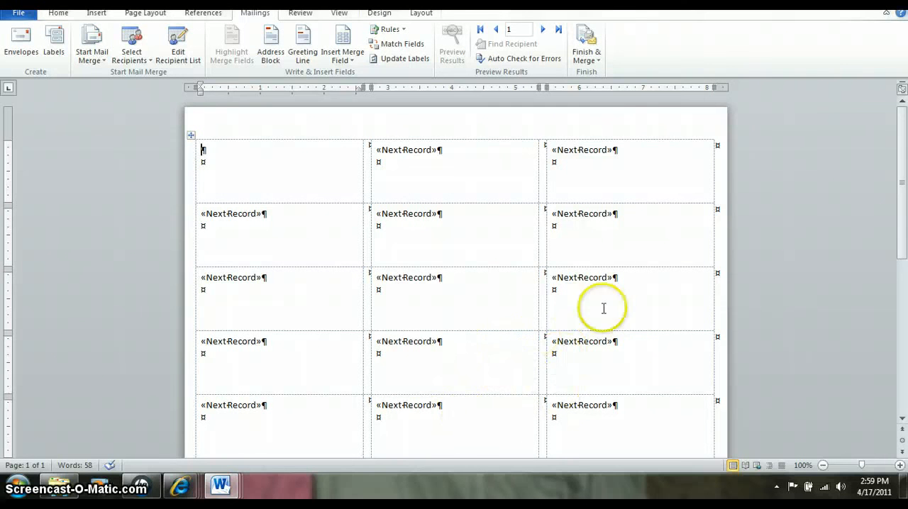
- Insert an address block with title, full name and postal address in the first label and update all labels to match
left_click(276, 57)
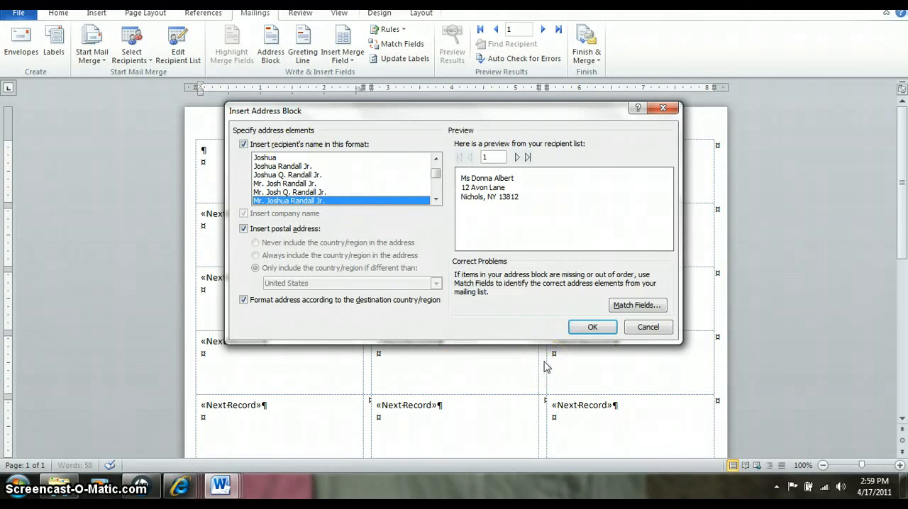
left_click(591, 327)
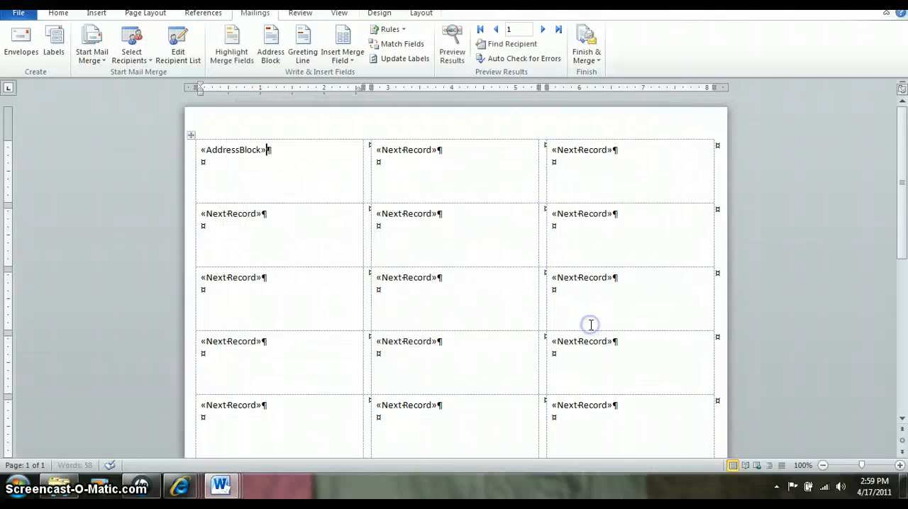
left_click(546, 171)
left_click(417, 59)
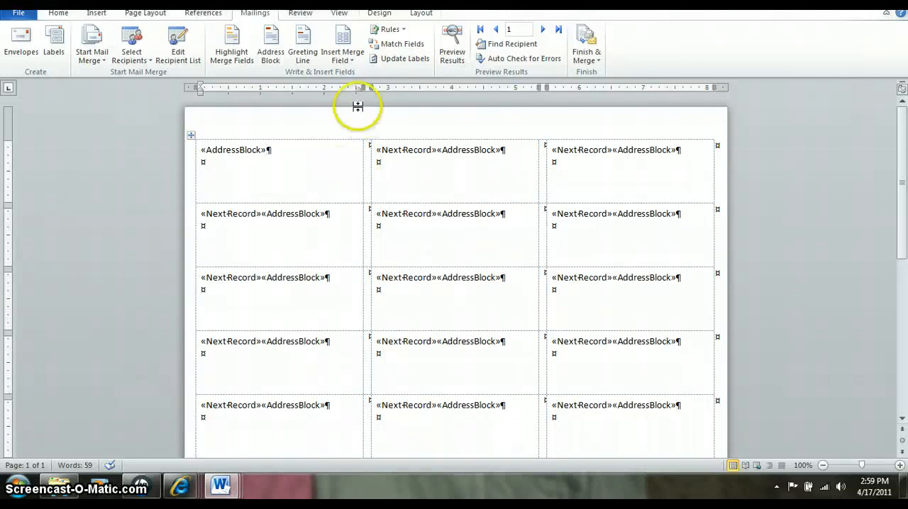
- Preview the label addresses and finish the merge by creating editable individual labels in a new document
left_click(452, 65)
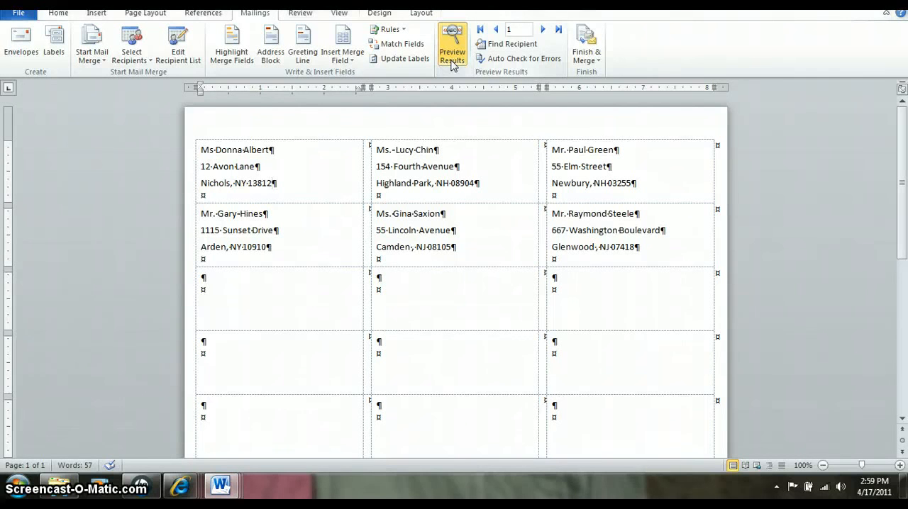
left_click(452, 64)
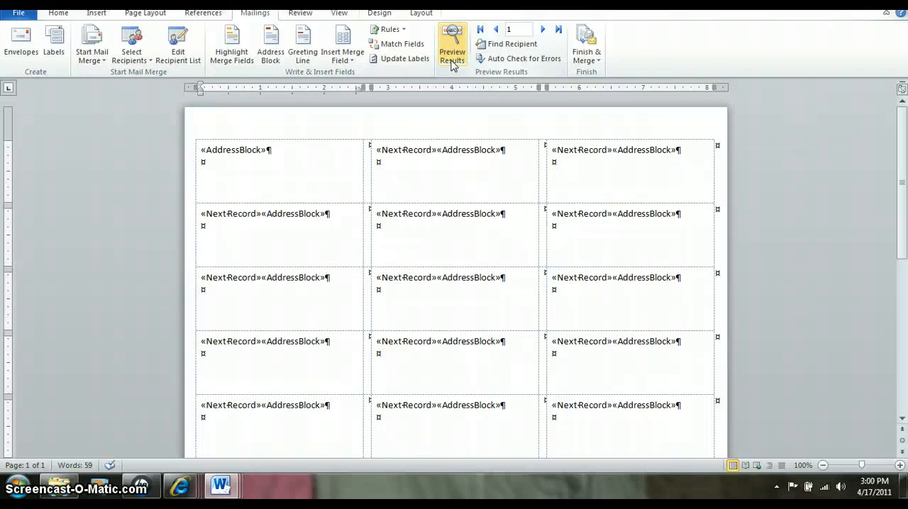
left_click(585, 55)
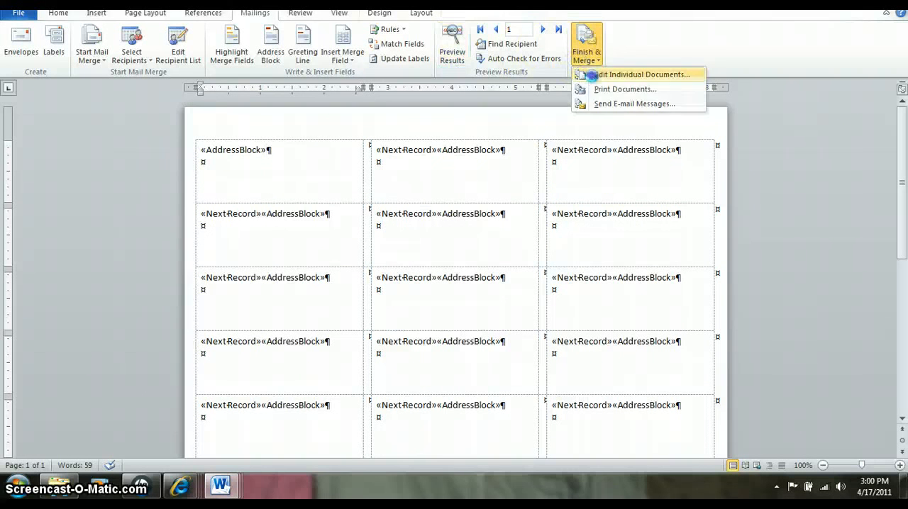
left_click(583, 74)
left_click(489, 193)
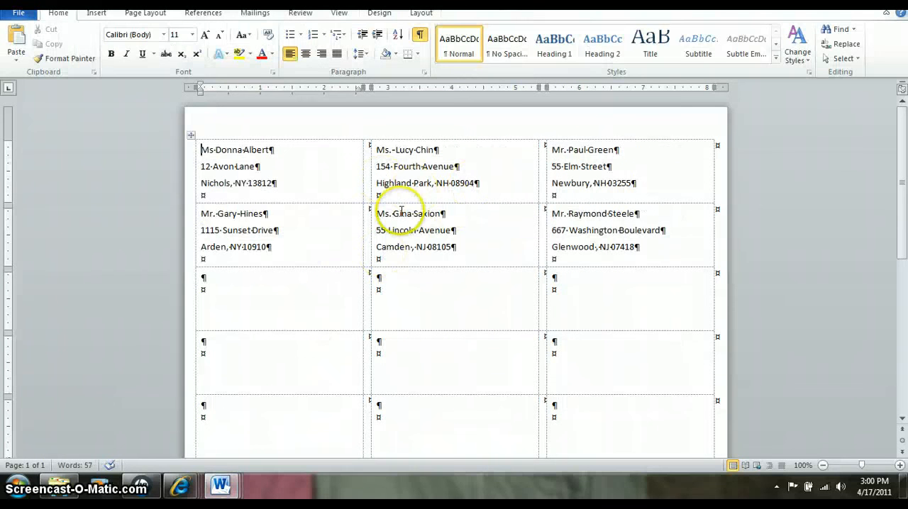
- Start saving the merged labels as a Word document in the Unit 6 folder
left_click(20, 17)
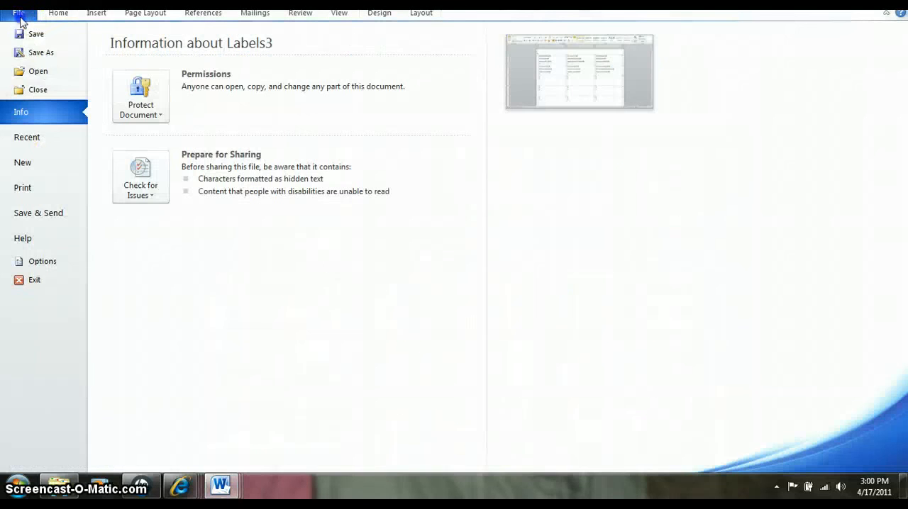
key("Escape")
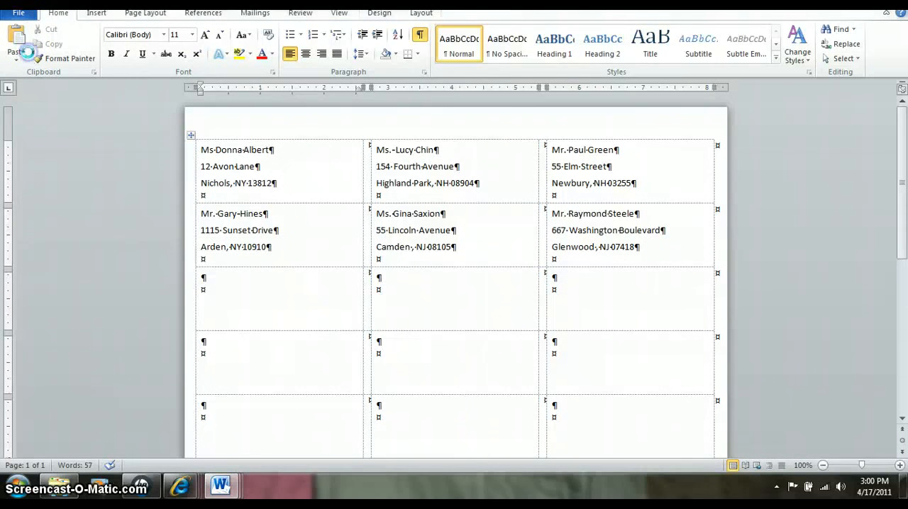
key("ctrl+s")
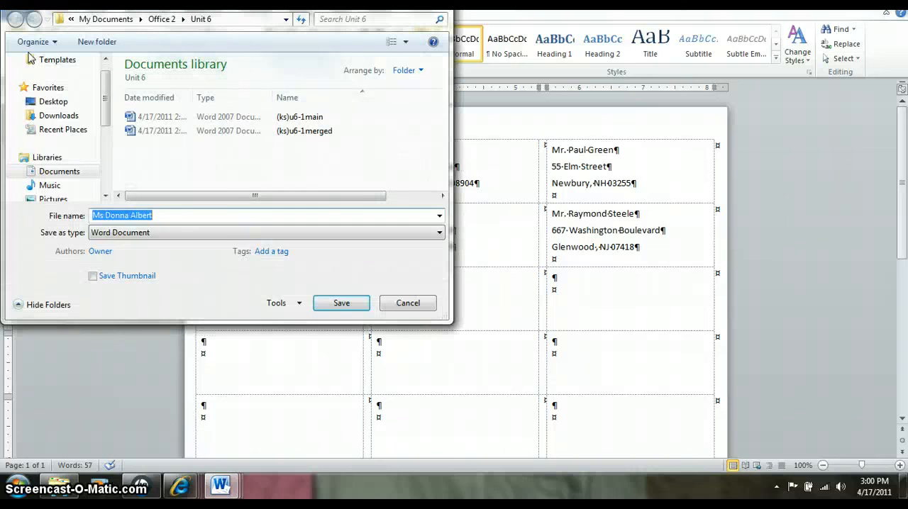